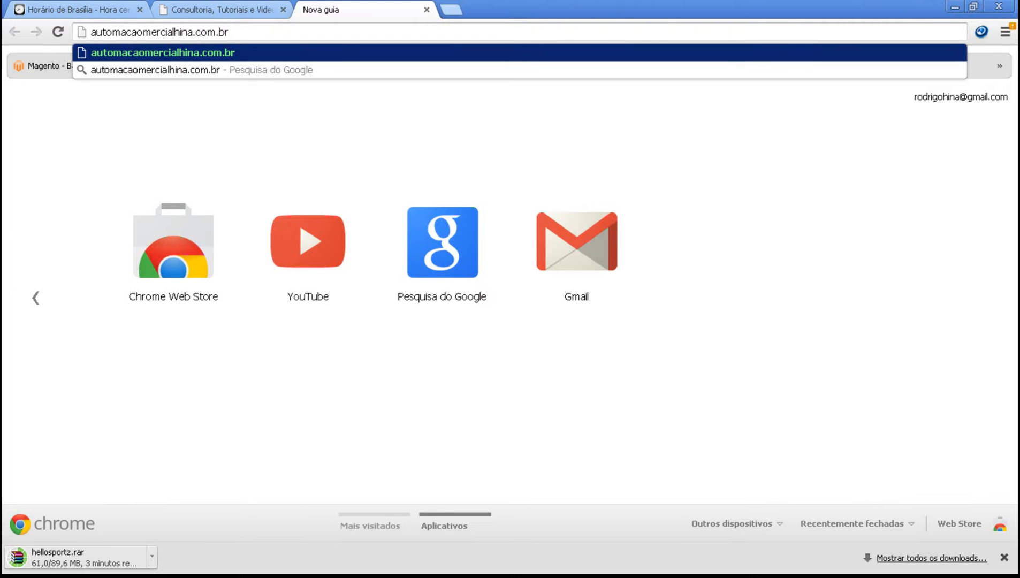
Step: Load automacaocomercialhina.com.br in the browser, and check the current time on the Horário de Brasília page
key(ctrl+a)
key(BackSpace)
text(au)
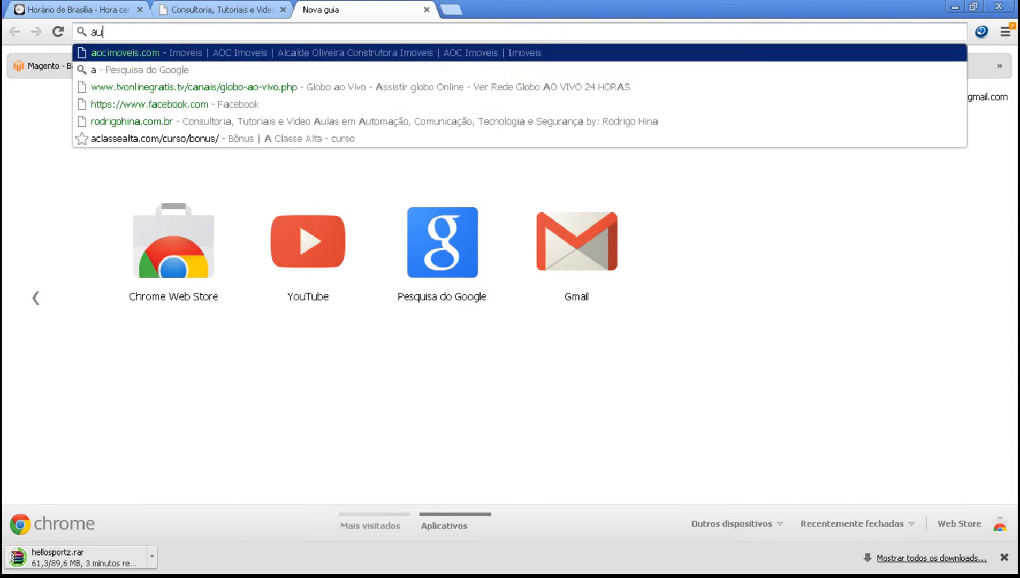
text(tomacaocome)
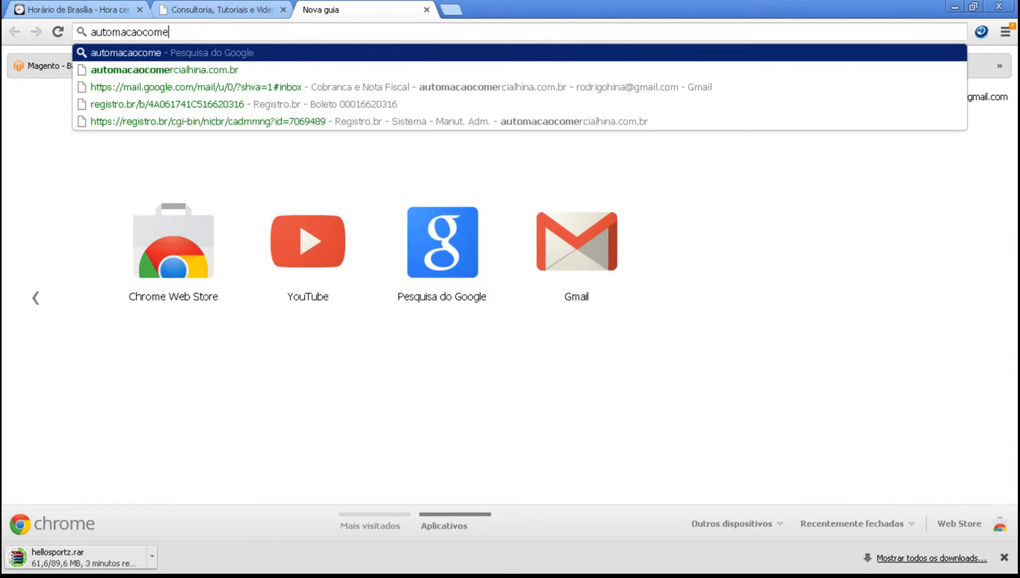
text(rcialhin)
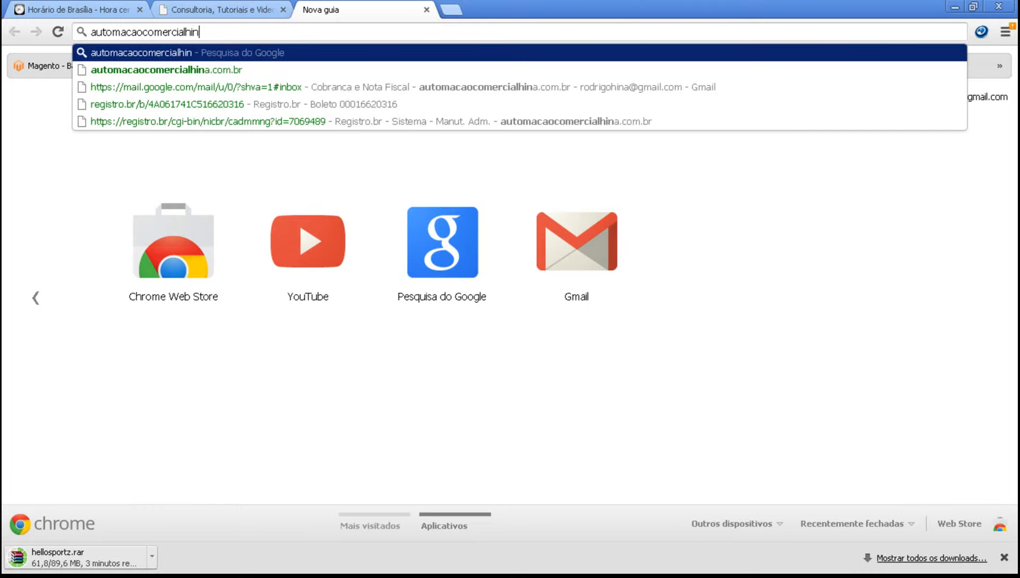
text(a.com.br)
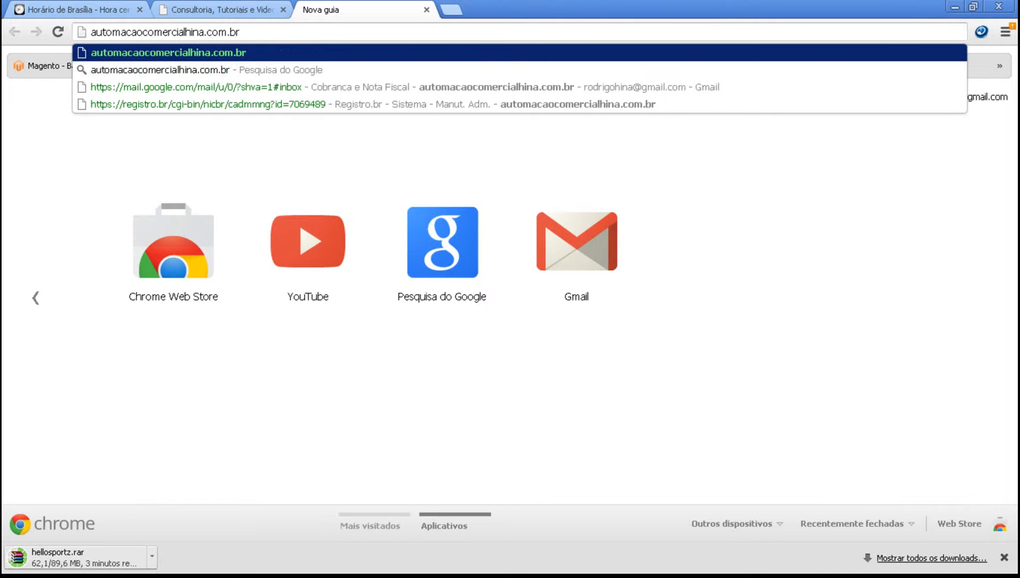
key(Return)
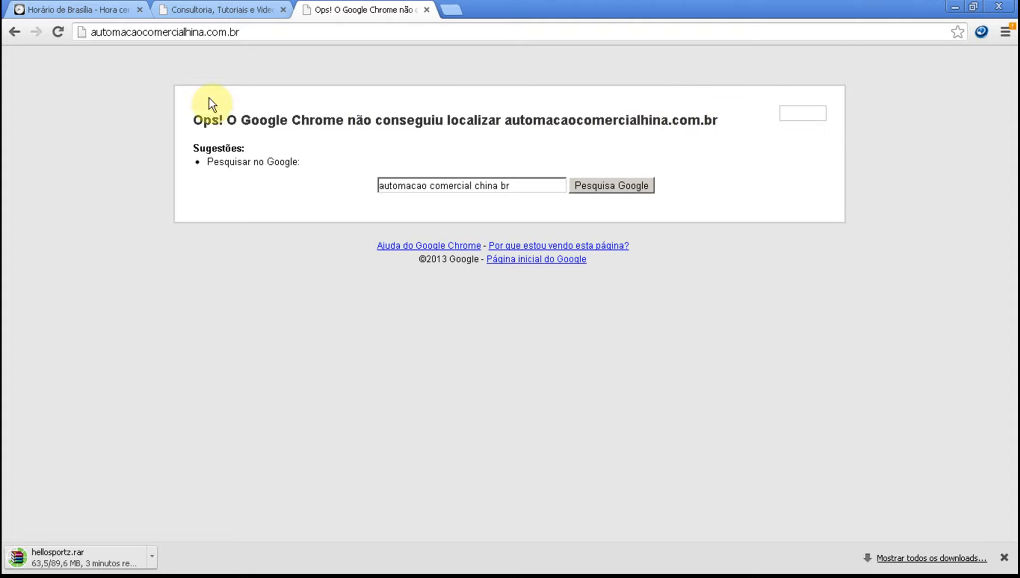
click(82, 12)
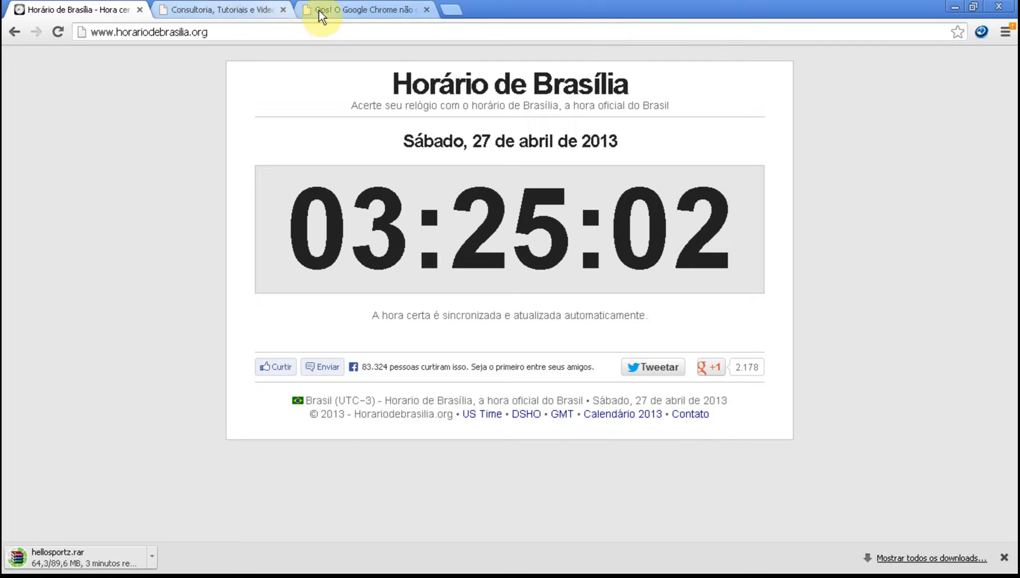
Step: Open the SoftLayer customer portal at manage.softlayer.com in a new browser tab
click(449, 10)
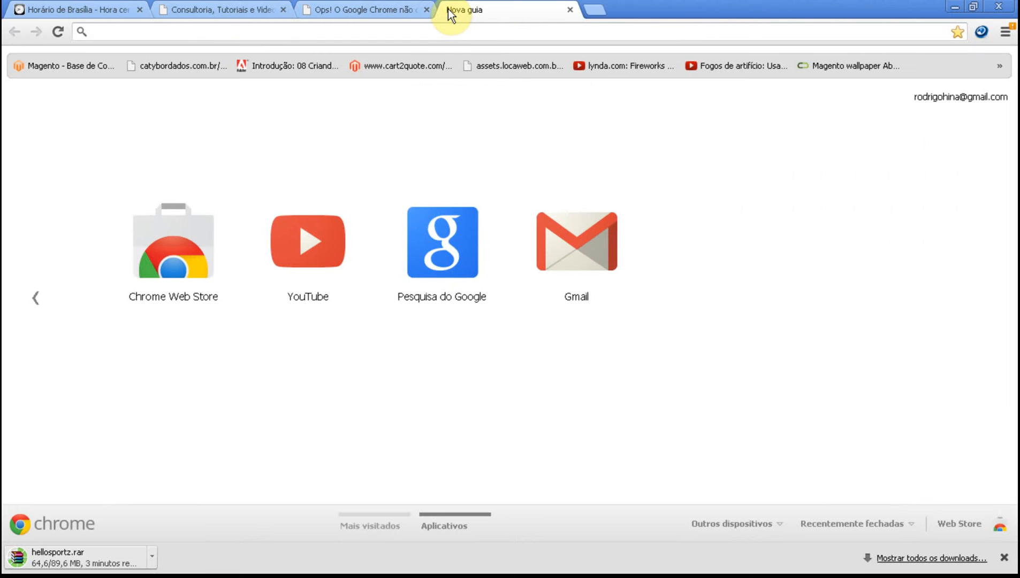
text(soft)
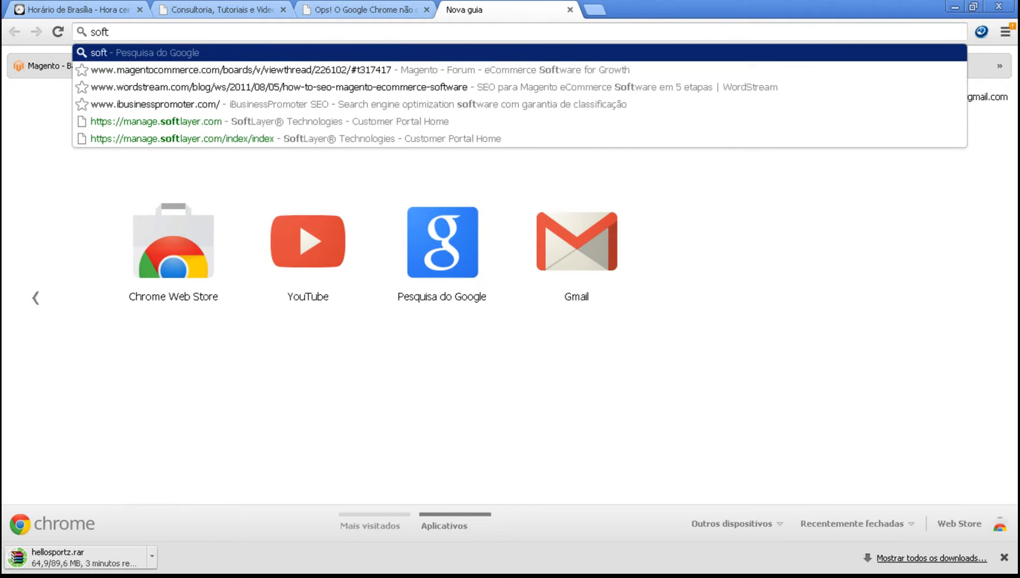
text(later)
key(BackSpace)
key(BackSpace)
key(BackSpace)
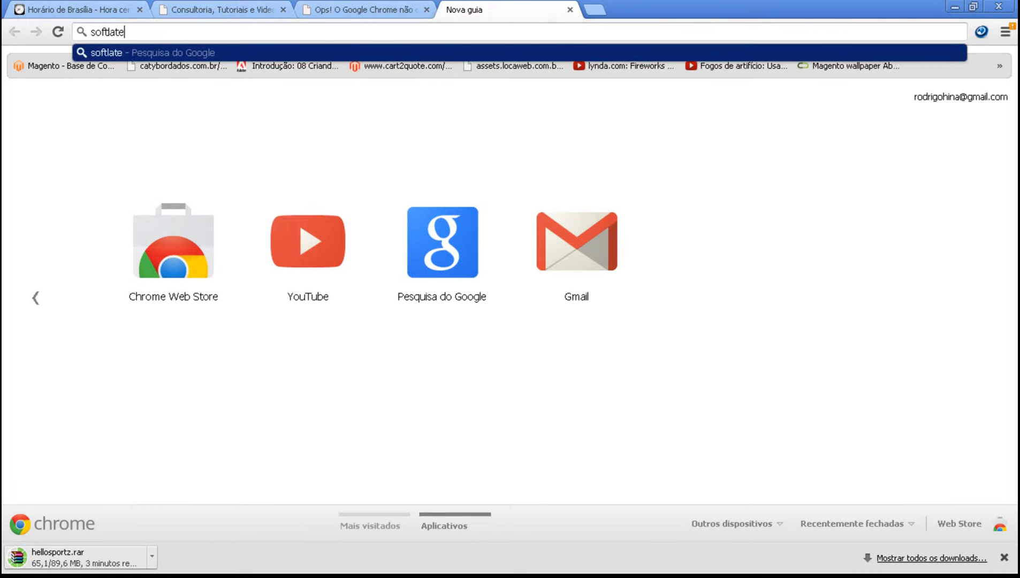
key(Down)
key(Return)
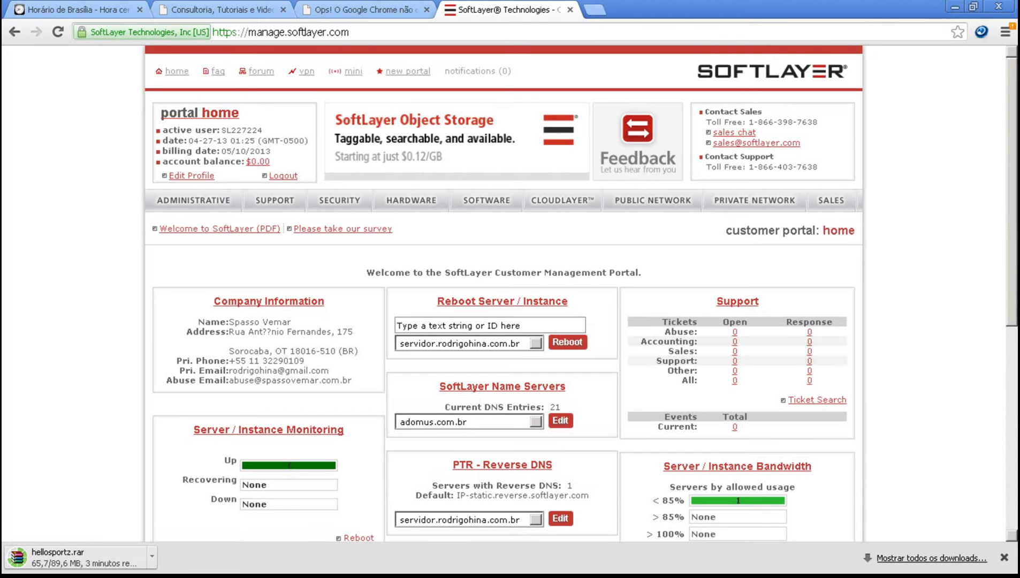
Step: Go to the public network's Domain Name System management and open the Add Domain to DNS form
mouse_move(661, 197)
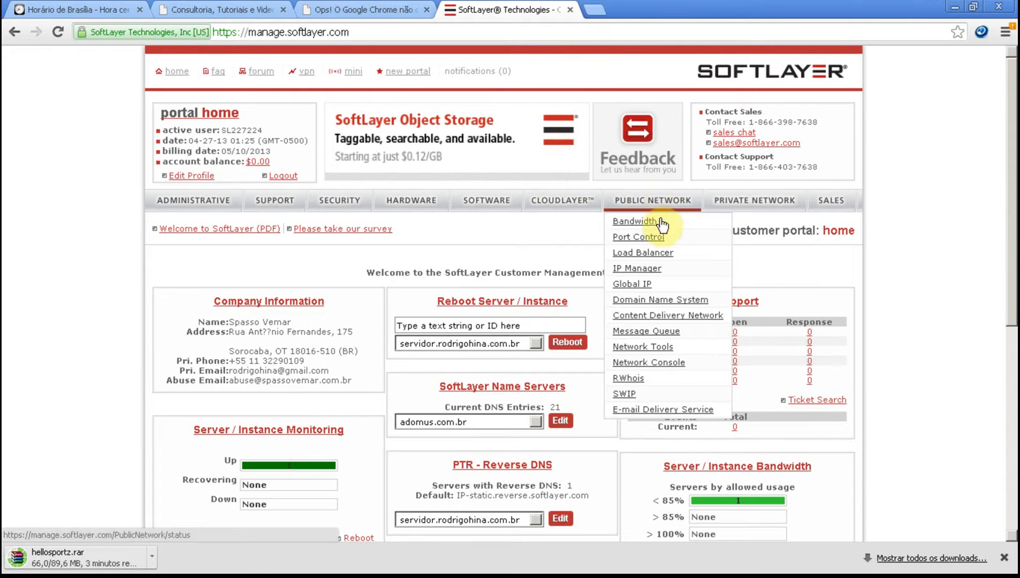
click(705, 302)
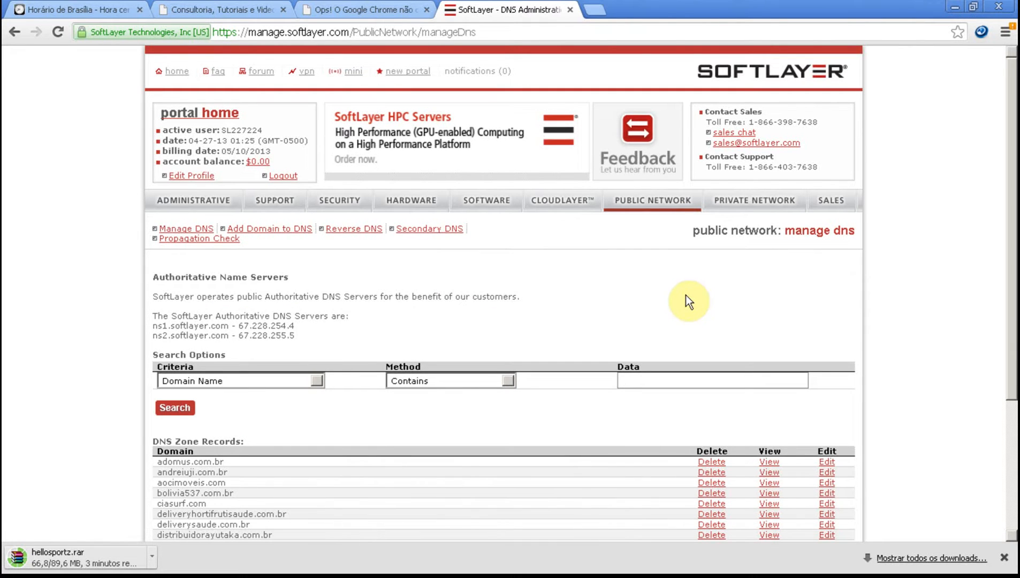
click(309, 235)
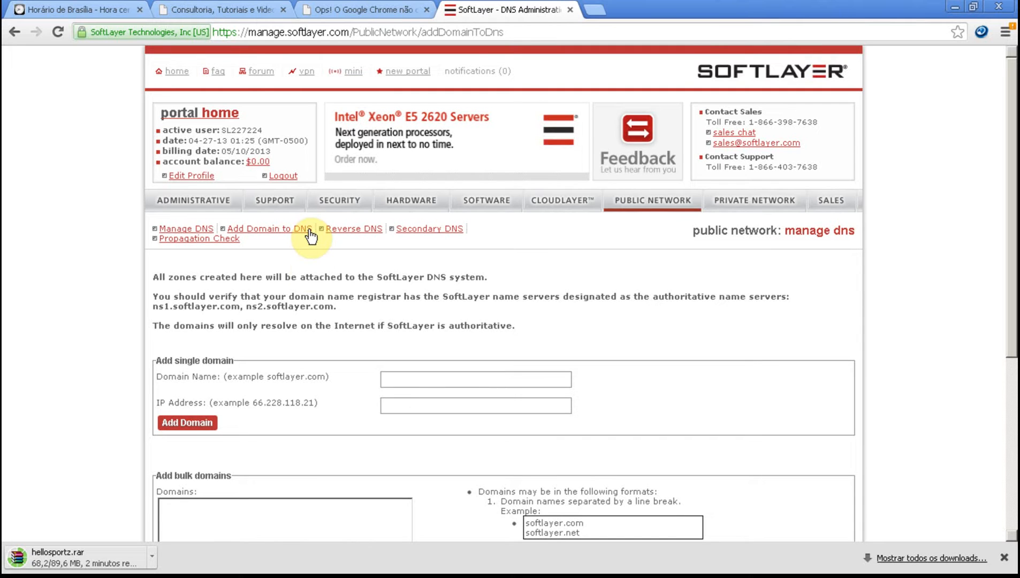
Step: Enter automacaocomercialhina.com.br as the domain name of the single domain being added
click(417, 380)
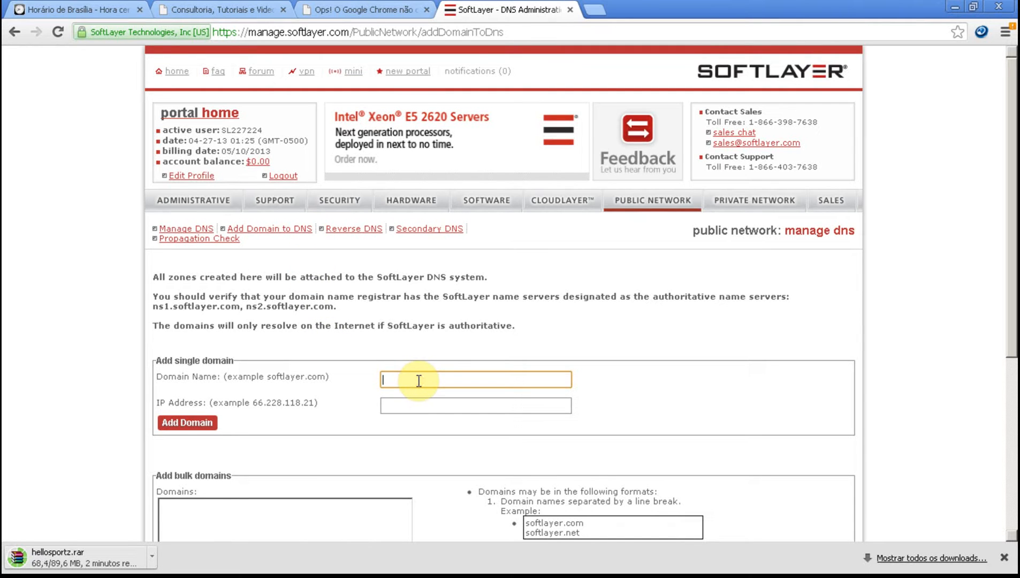
text(automacaocomercialhina.com.br)
key(Tab)
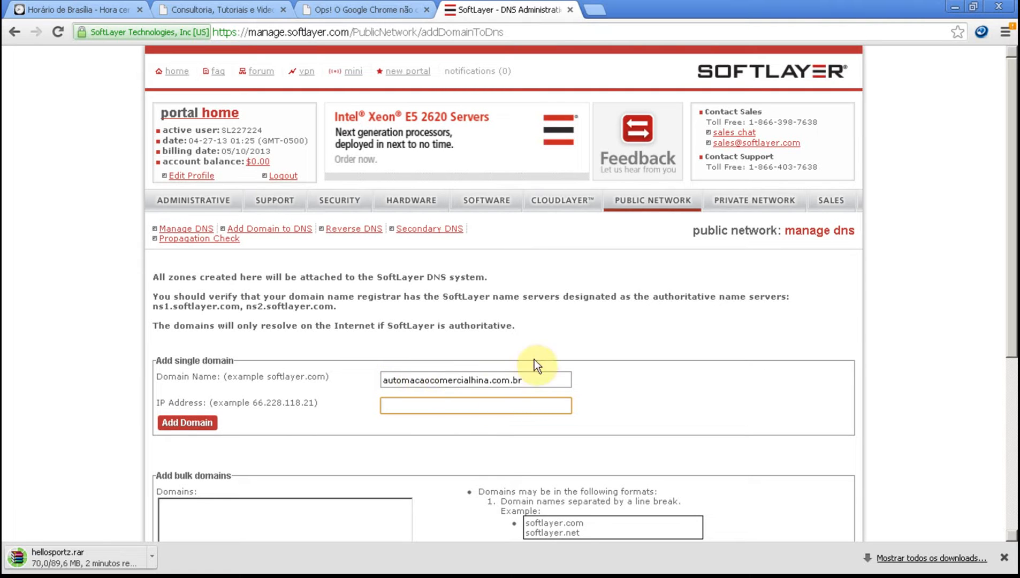
Step: Open the WHM login page at 173.192.236.122/whm in a new tab and copy the server's IP address from its URL
click(591, 10)
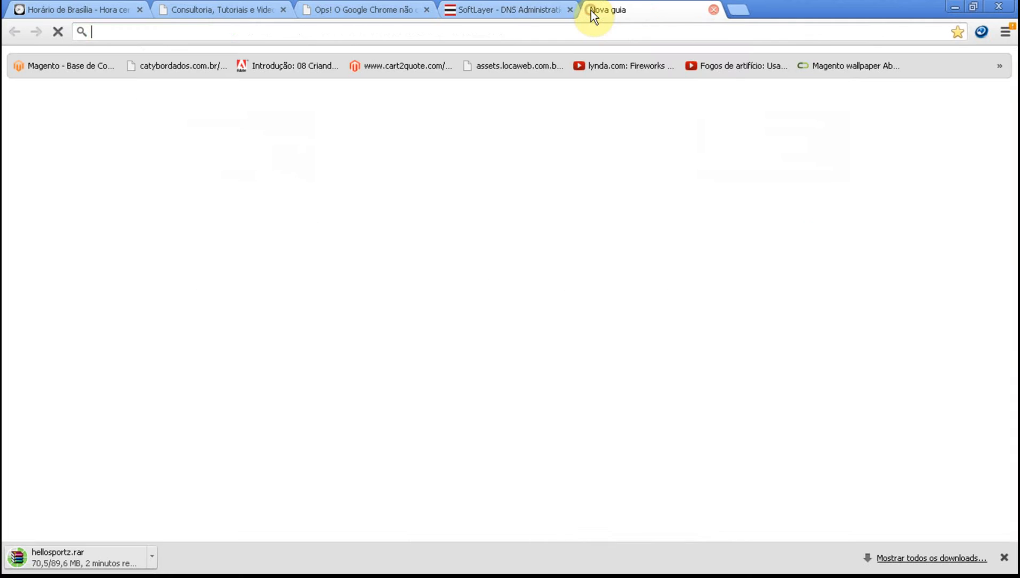
text(173.192.236.122/whm)
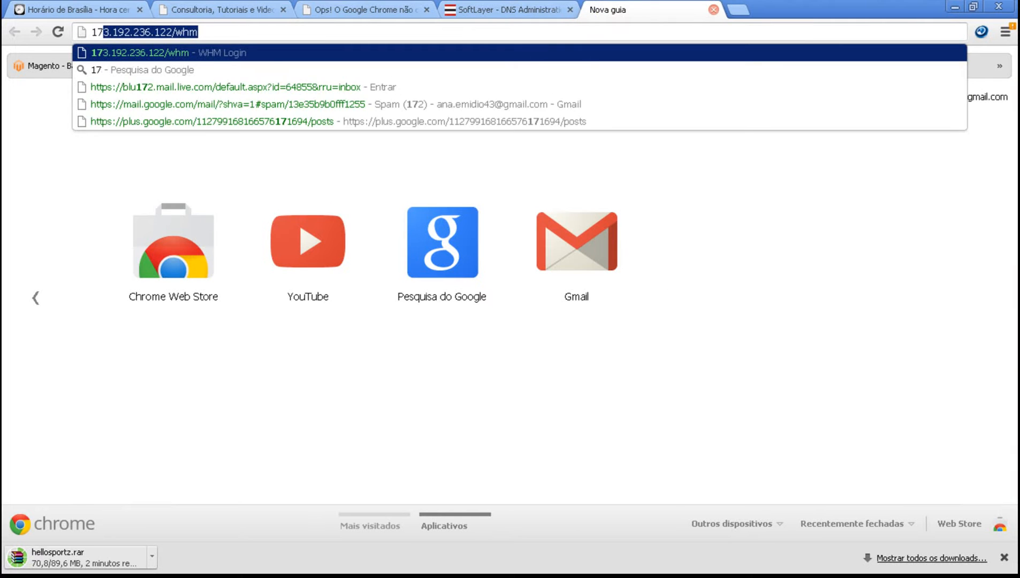
key(Return)
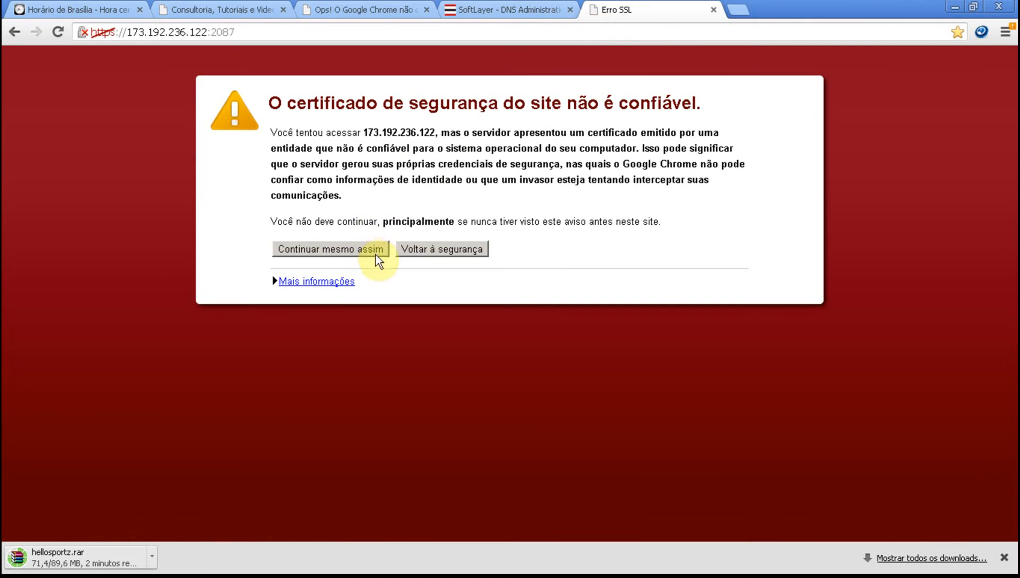
click(375, 253)
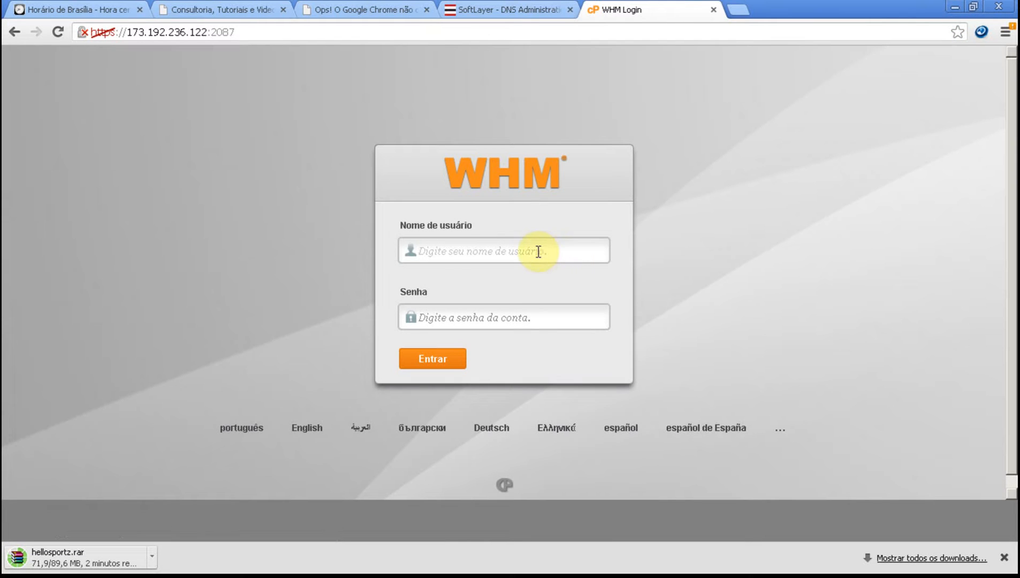
click(539, 252)
drag(207, 32, 126, 31)
key(ctrl+c)
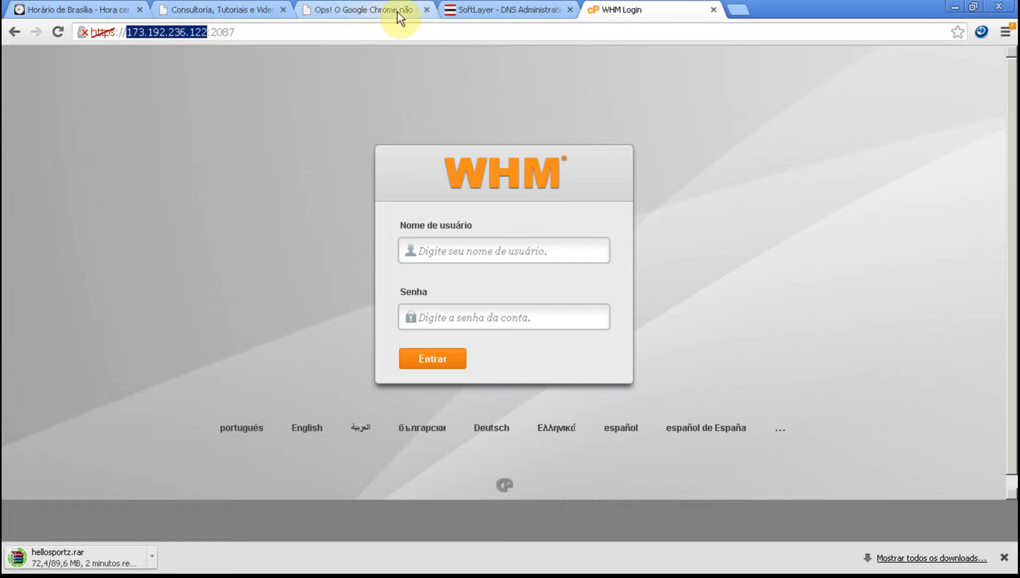
Step: Return to the SoftLayer form, set the domain's IP address to 173.192.236.122 and add the domain
click(469, 11)
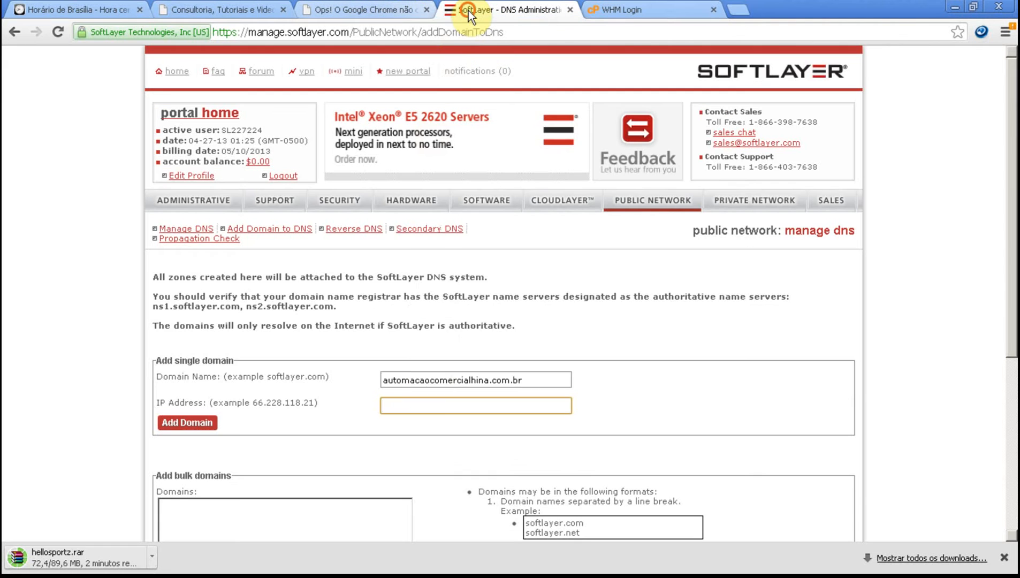
right_click(428, 402)
click(469, 248)
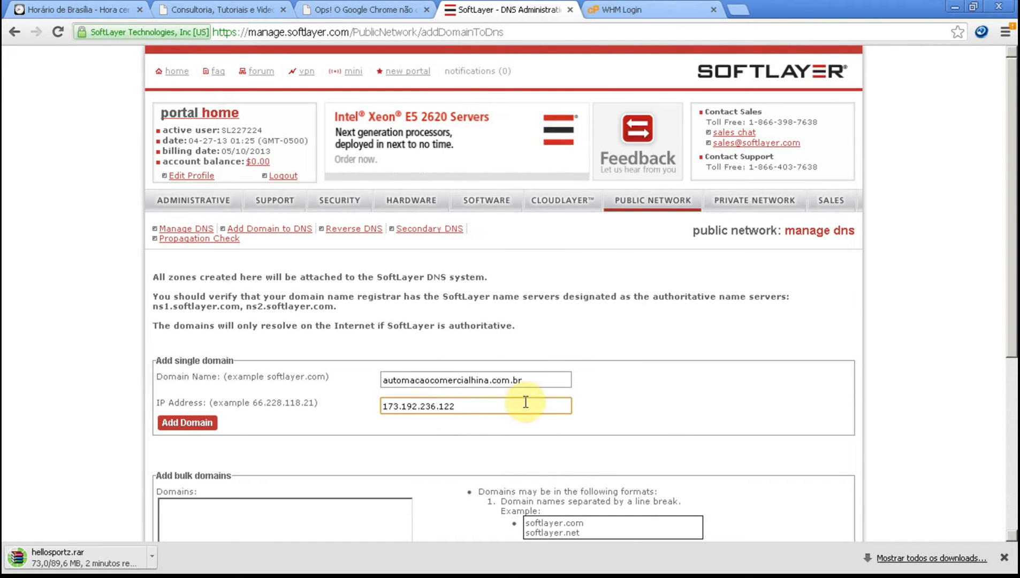
click(203, 424)
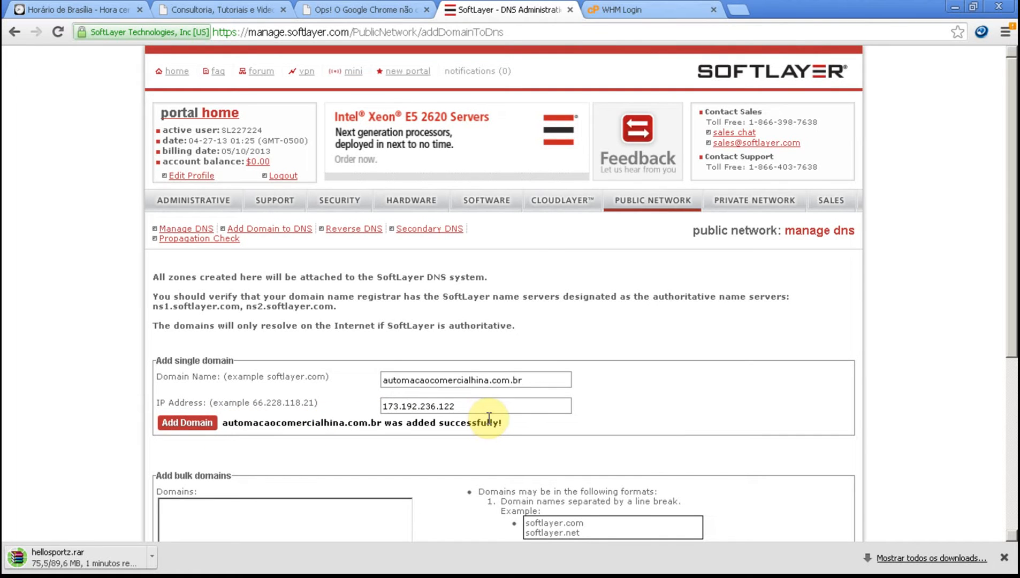
Step: Open the registro.br website in a new browser tab
click(738, 8)
text(registro.br)
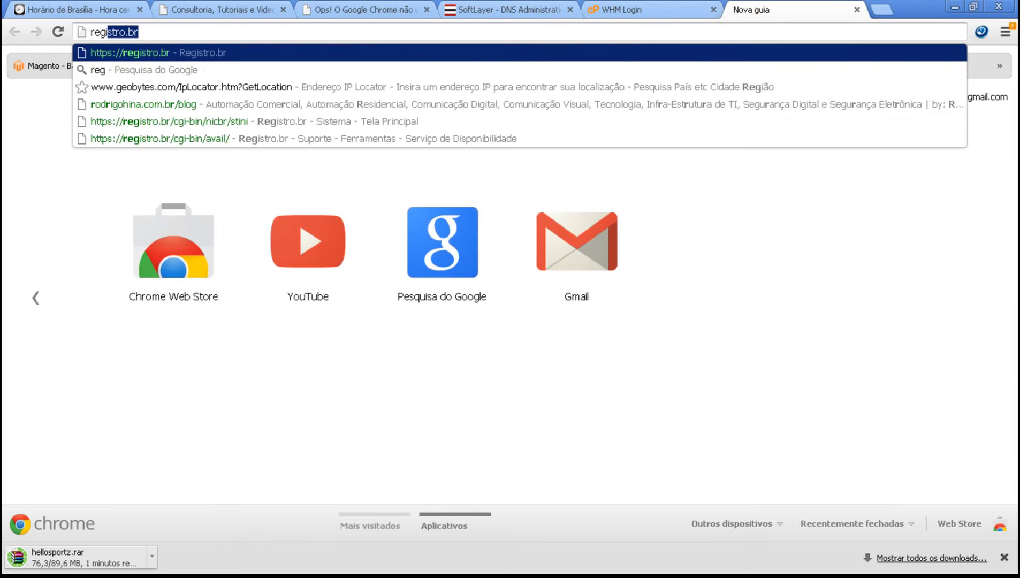
key(Return)
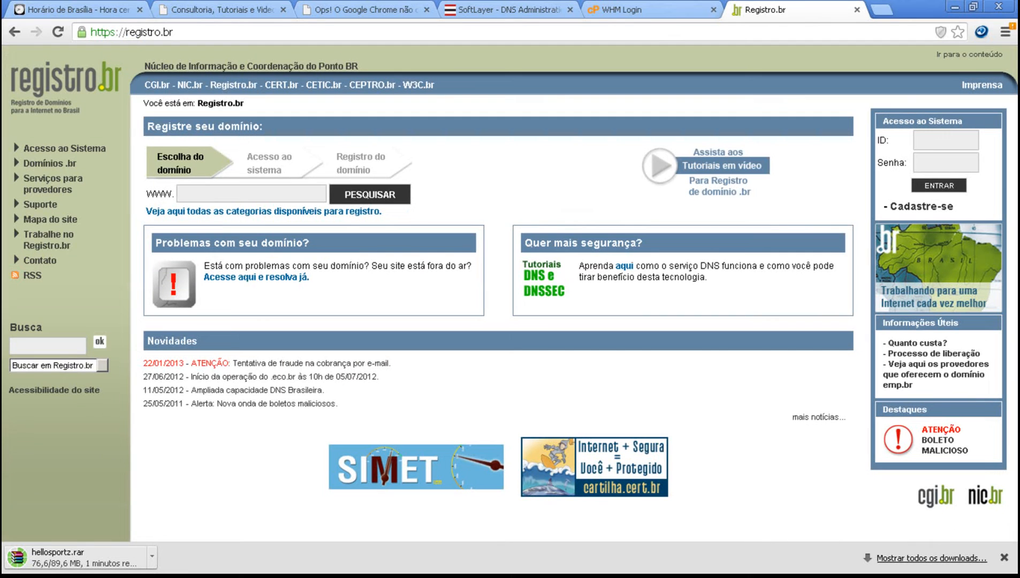
Step: Log in to the registro.br system with the saved user ID and the account password
double_click(936, 141)
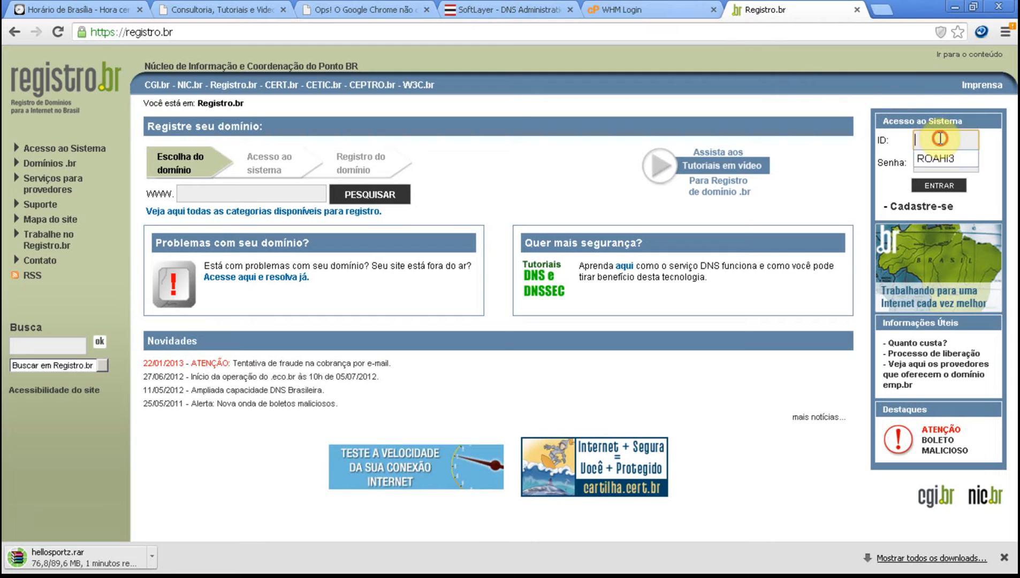
click(940, 157)
click(939, 158)
text(•••••••••)
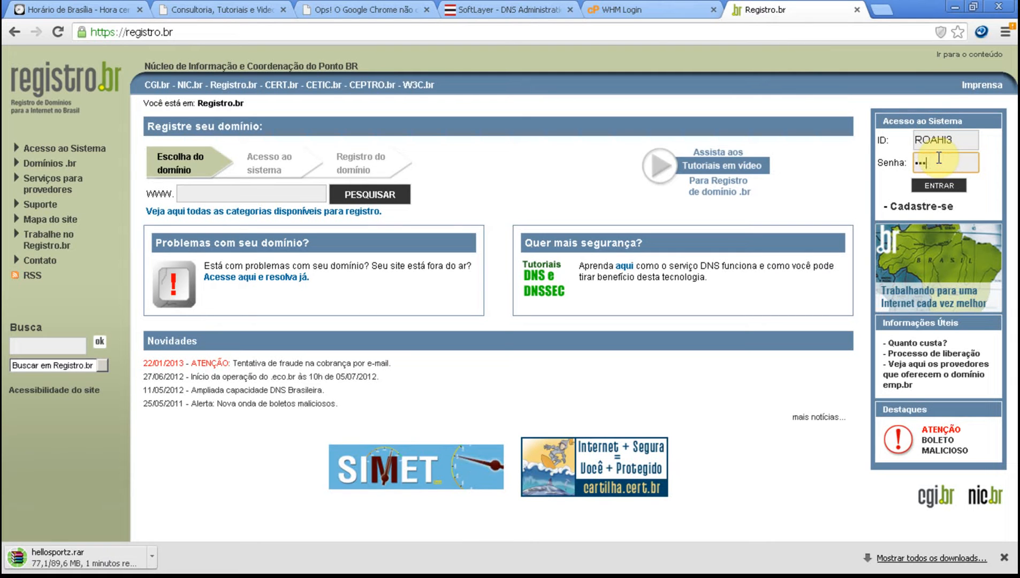
key(Return)
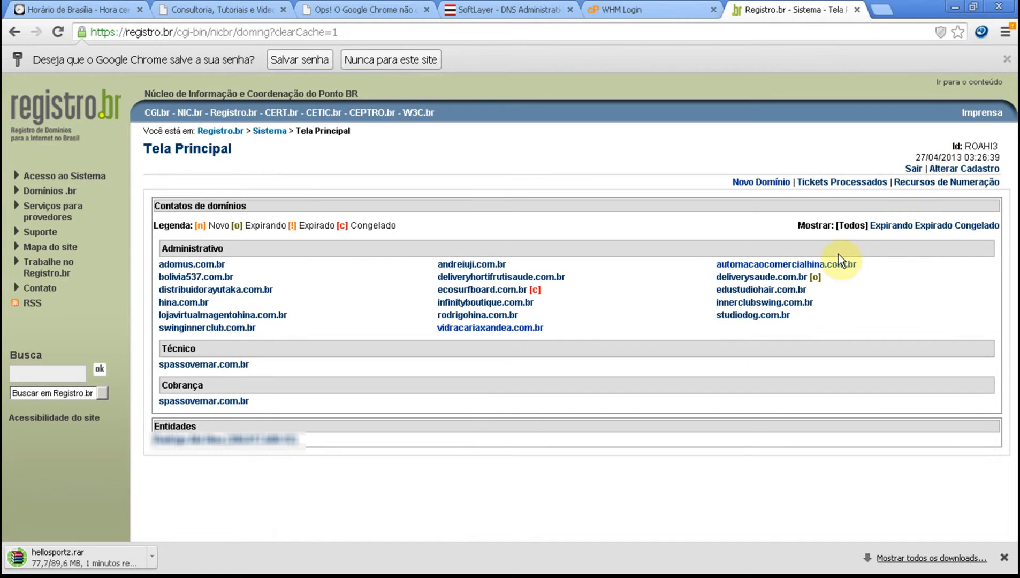
Step: Open automacaocomercialhina.com.br for DNS editing and set its Master server to ns1.softlayer.com
click(821, 262)
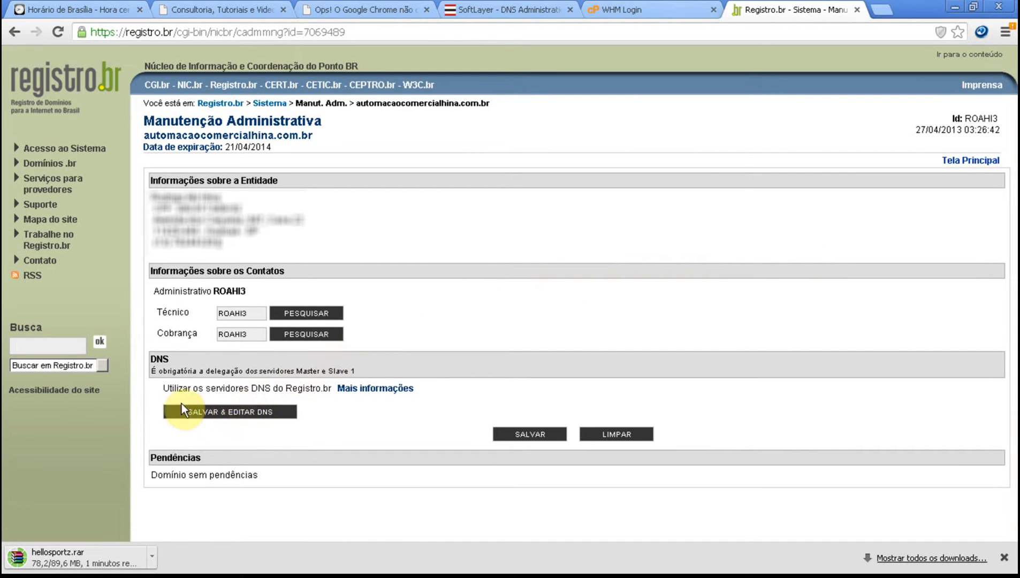
click(154, 388)
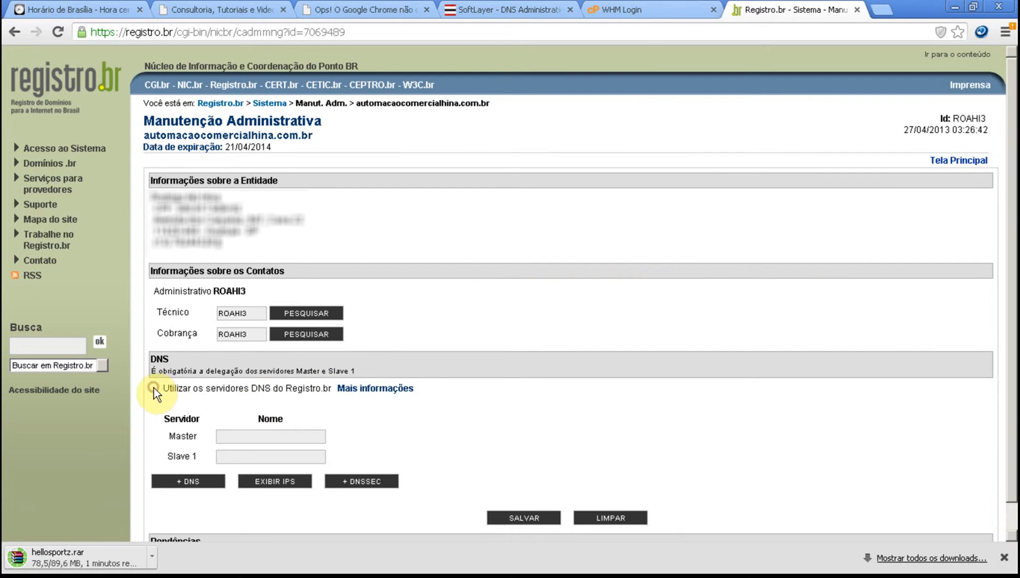
click(234, 434)
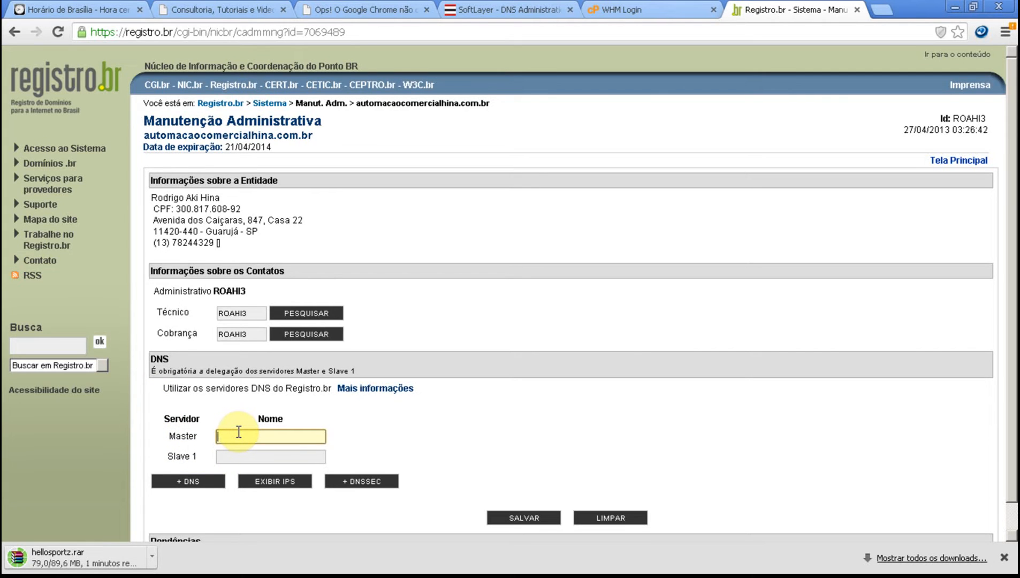
text(ns)
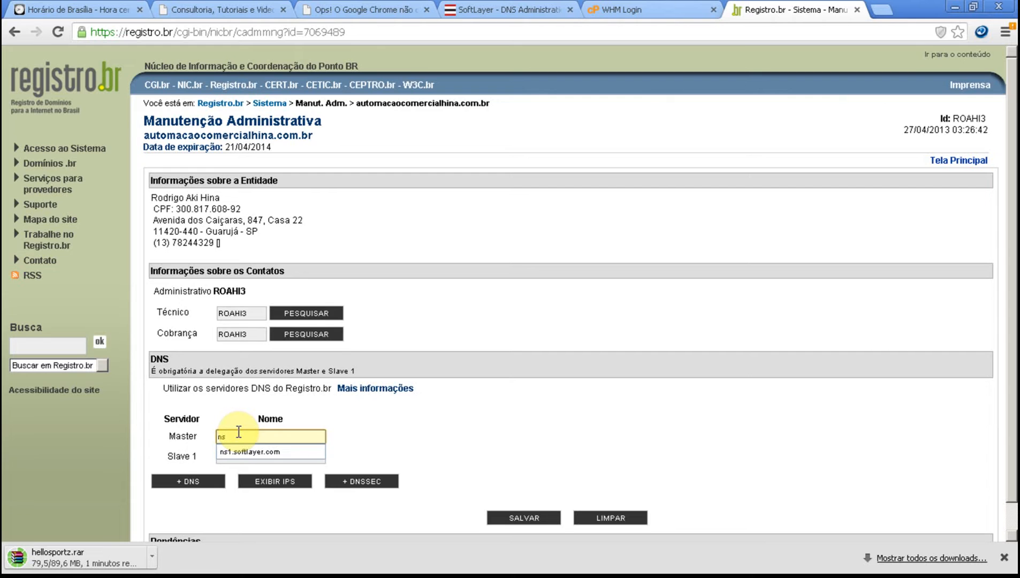
key(Down)
key(Tab)
Step: Set the domain's Slave 1 server to ns2.softlayer.com and try to save the DNS delegation
text(n)
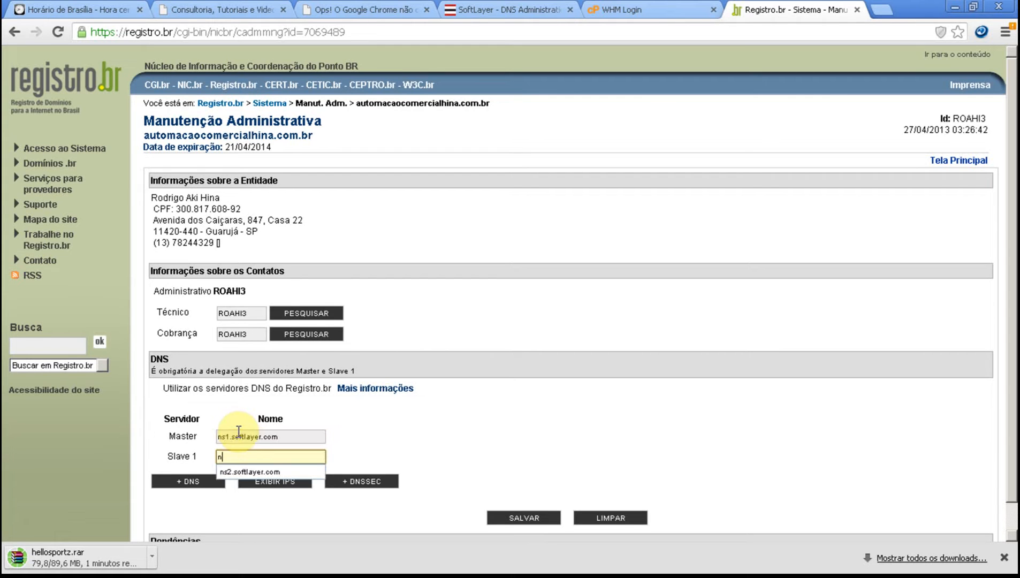
key(Down)
key(Tab)
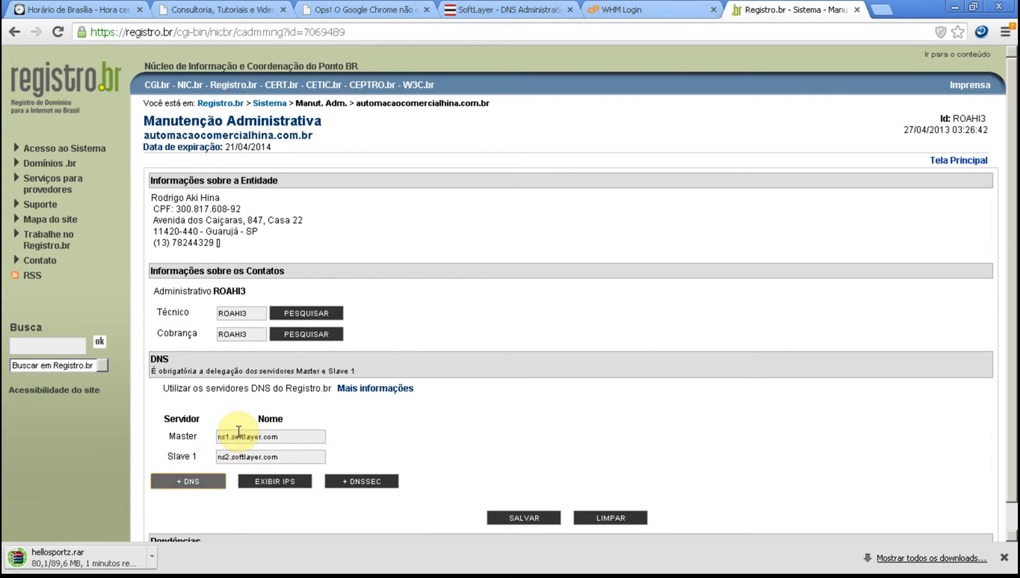
scroll(213, 449, down, 1)
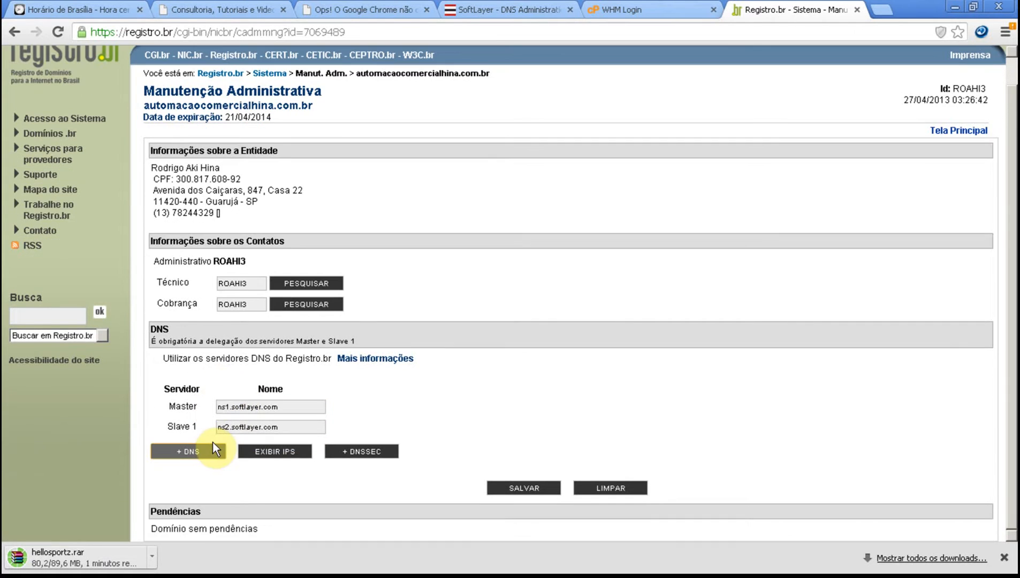
click(497, 487)
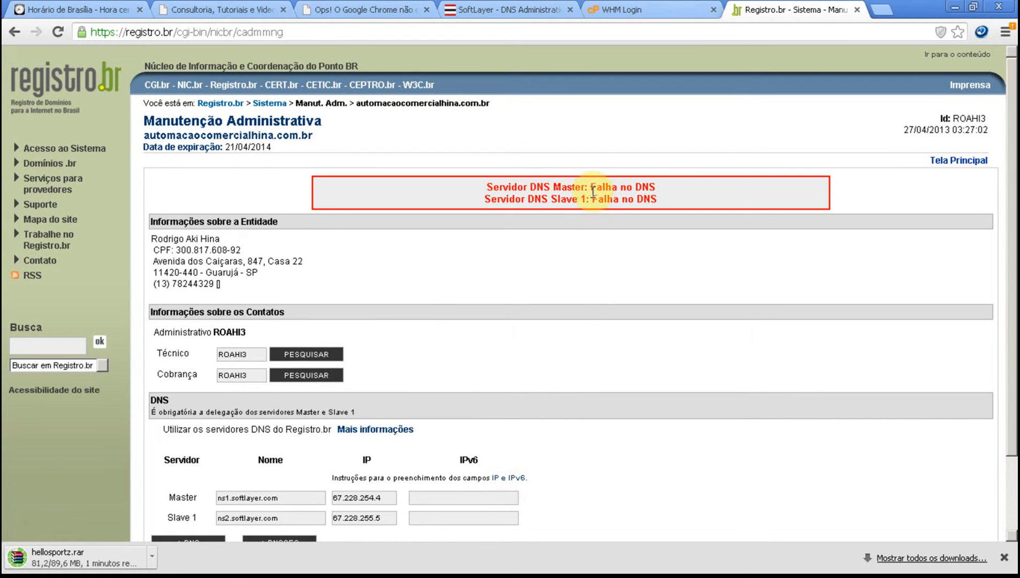
Step: Switch to the WHM login page and log in as root with the account password
click(632, 10)
click(508, 251)
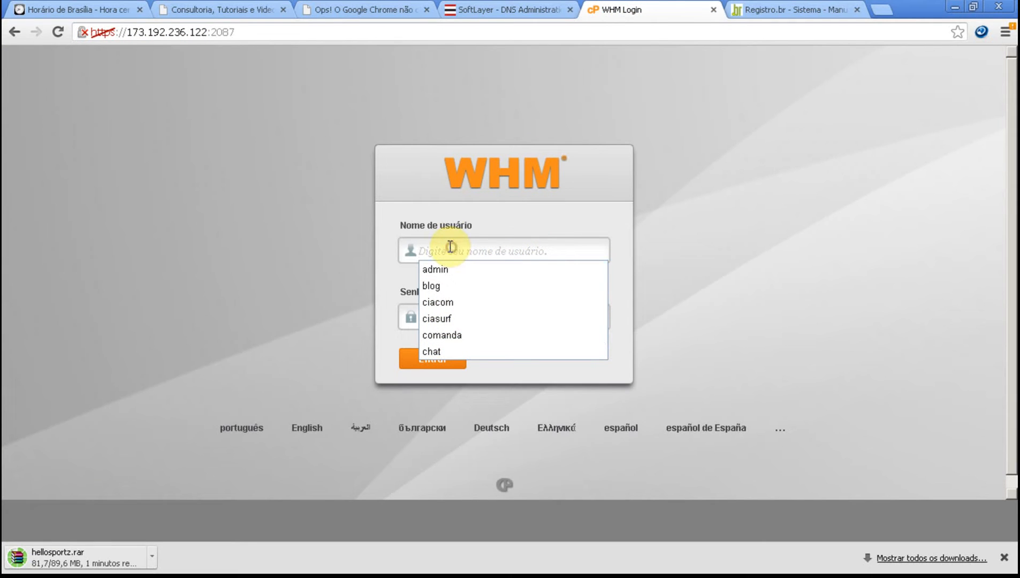
text(root)
key(Tab)
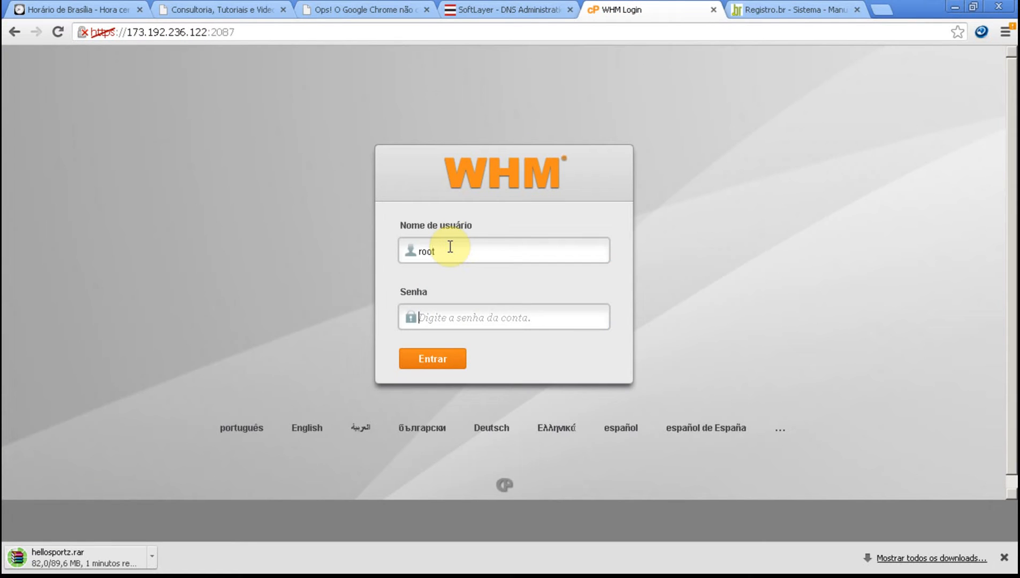
text(•••)
key(BackSpace)
key(BackSpace)
key(BackSpace)
text(••••••••)
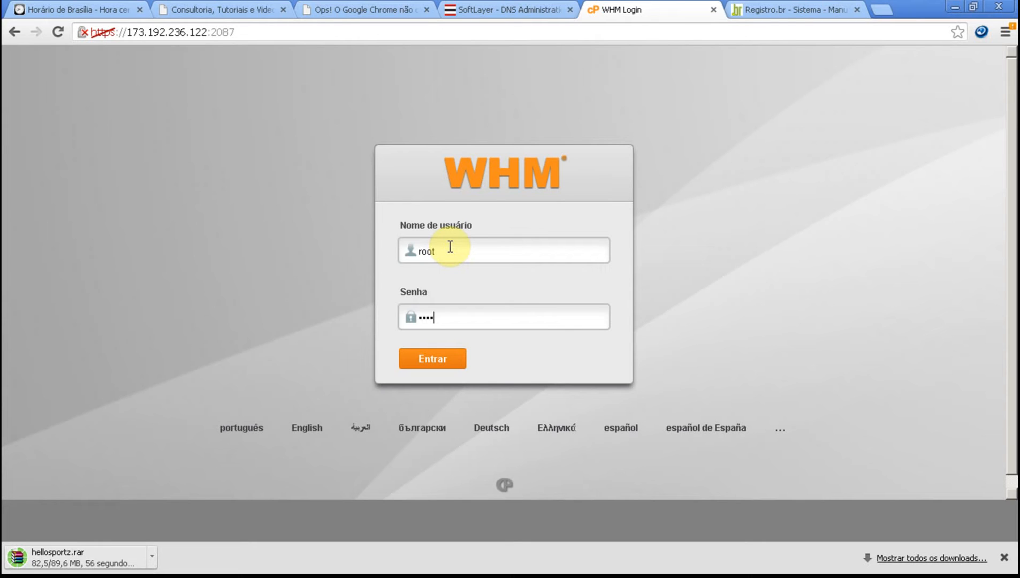
text(••)
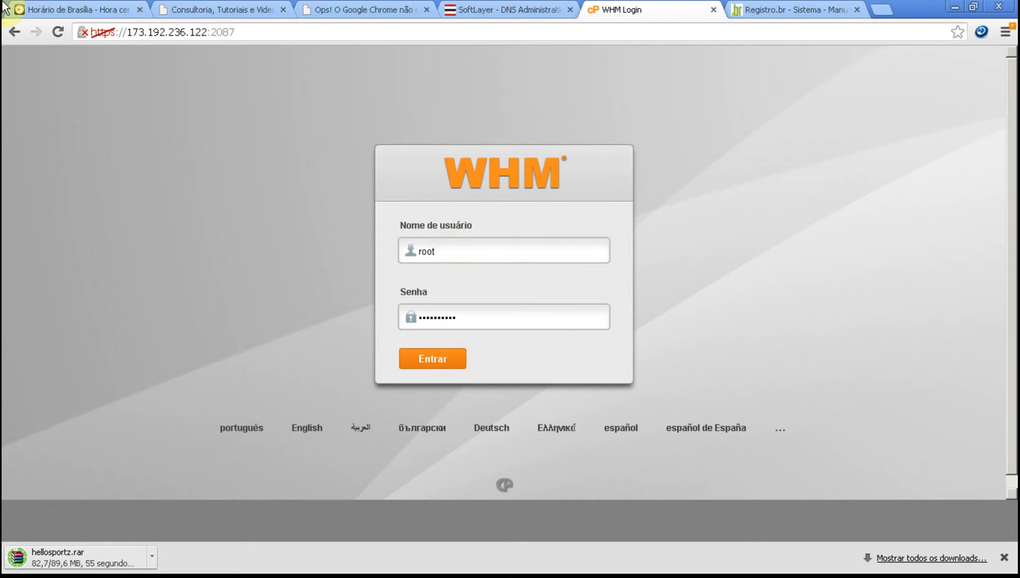
click(415, 359)
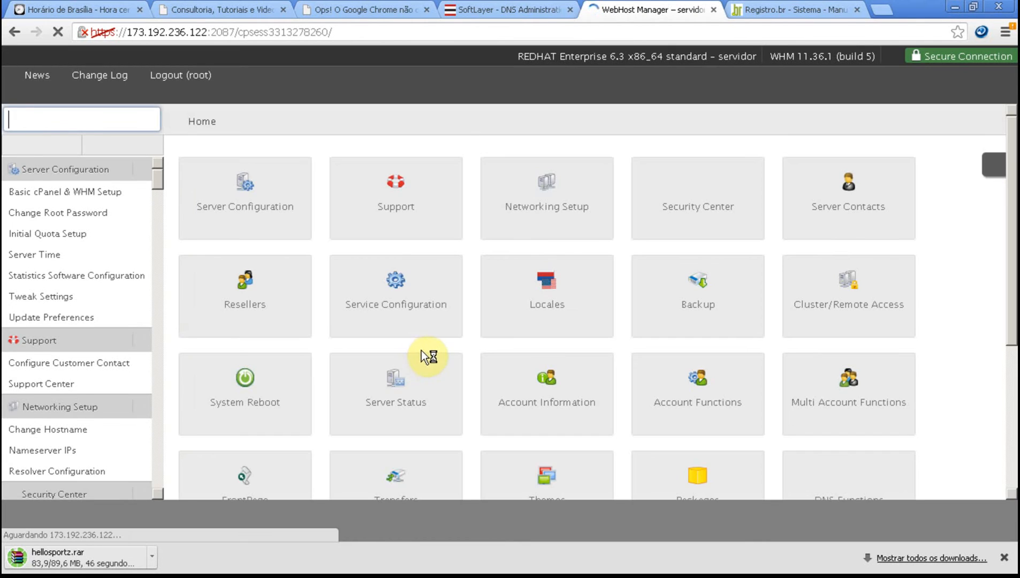
Step: Start creating a new hosting account with the domain automacaocomercialhina.com.br and the username autohina
click(696, 384)
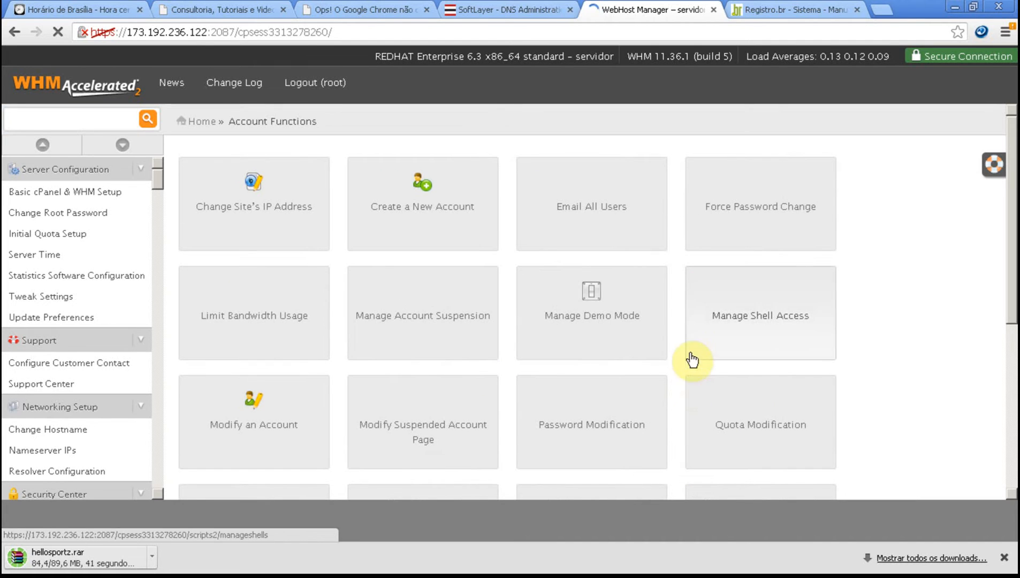
click(421, 188)
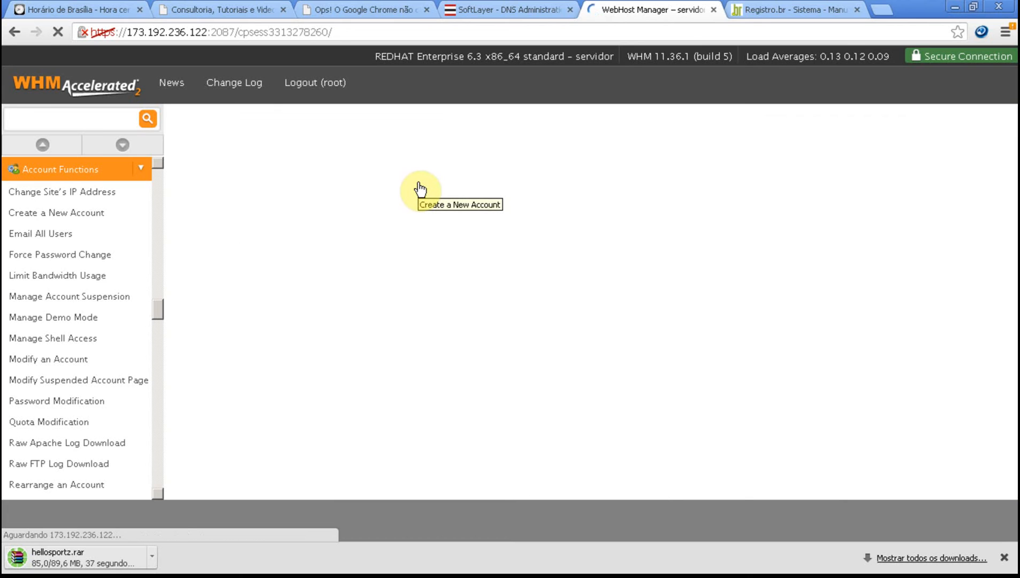
click(388, 279)
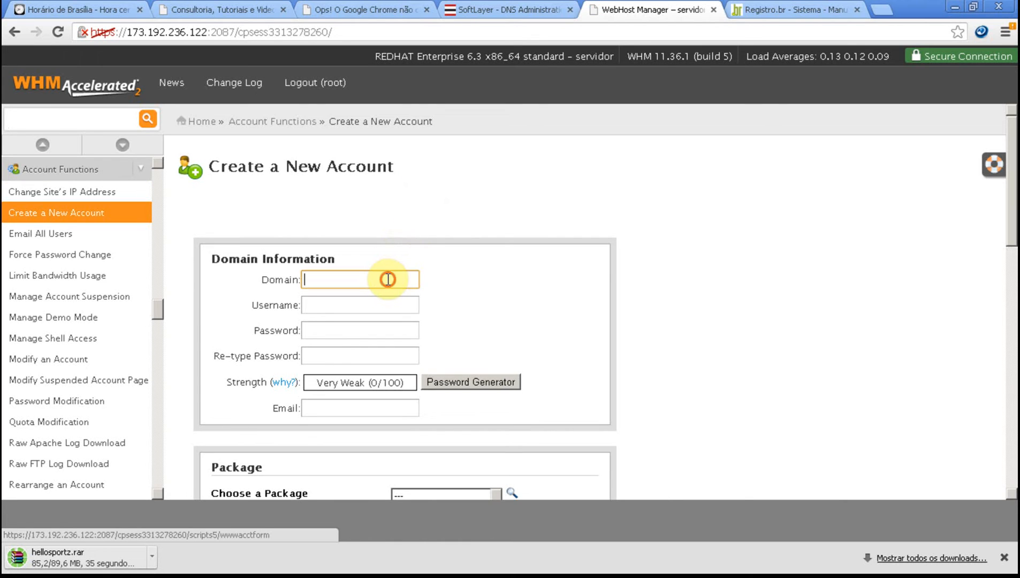
text(automa)
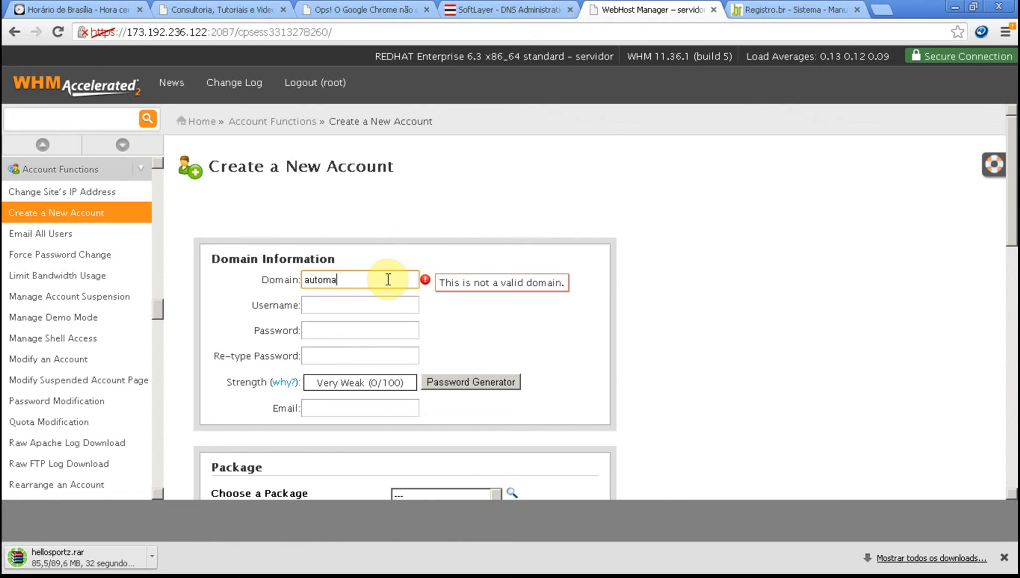
text(caocomercialhina.com.br)
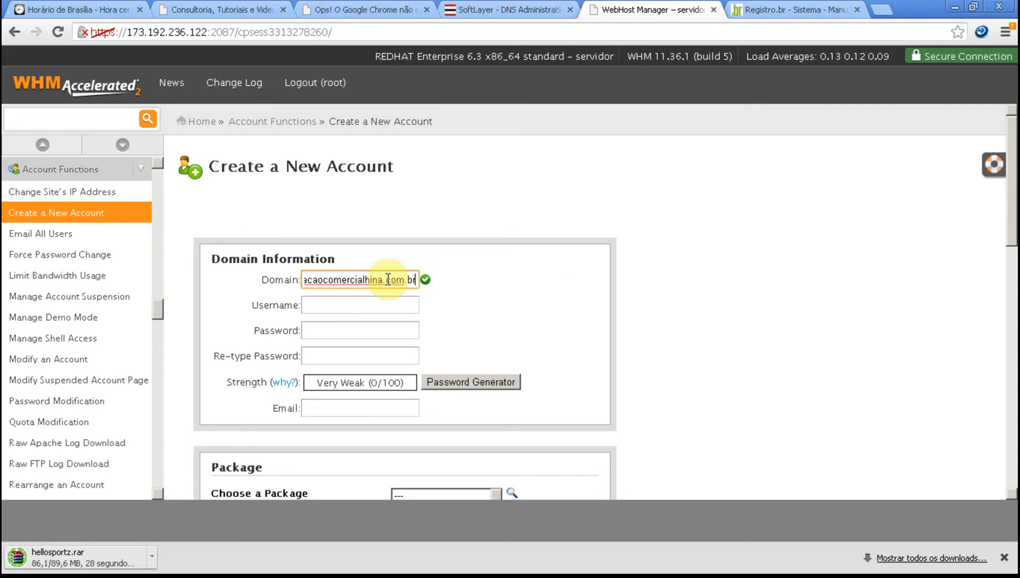
key(Tab)
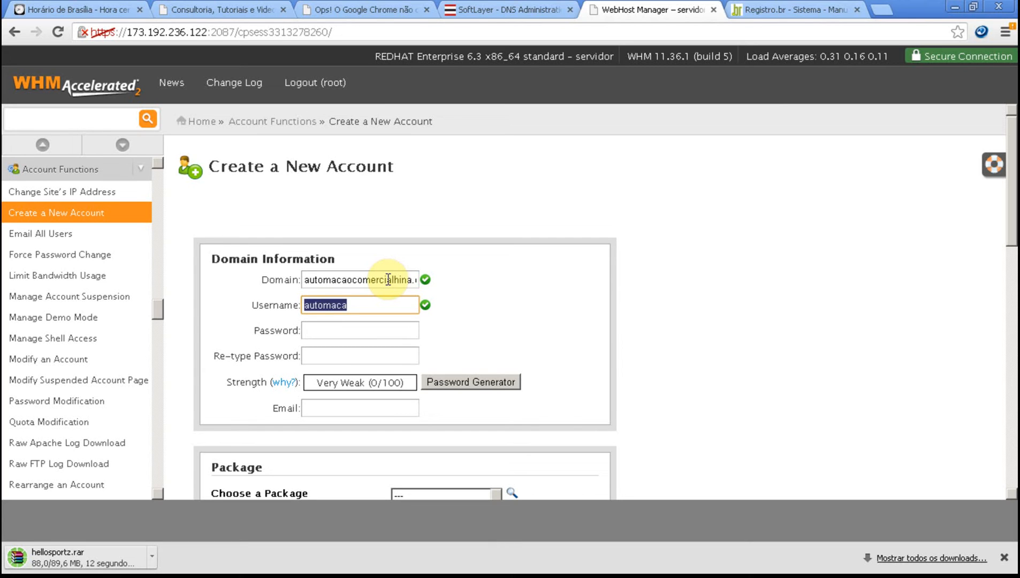
text(auto)
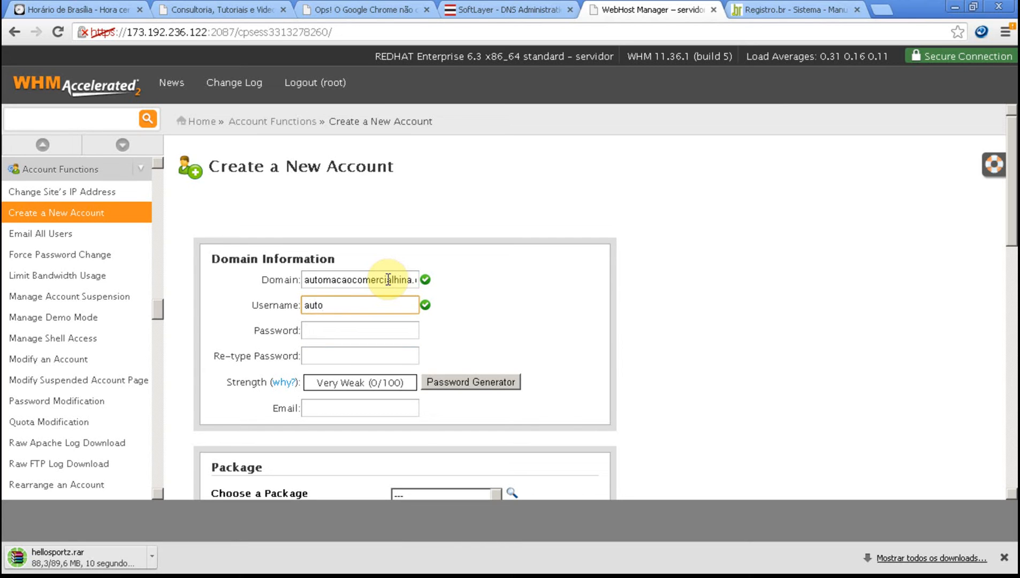
text(hina)
key(Tab)
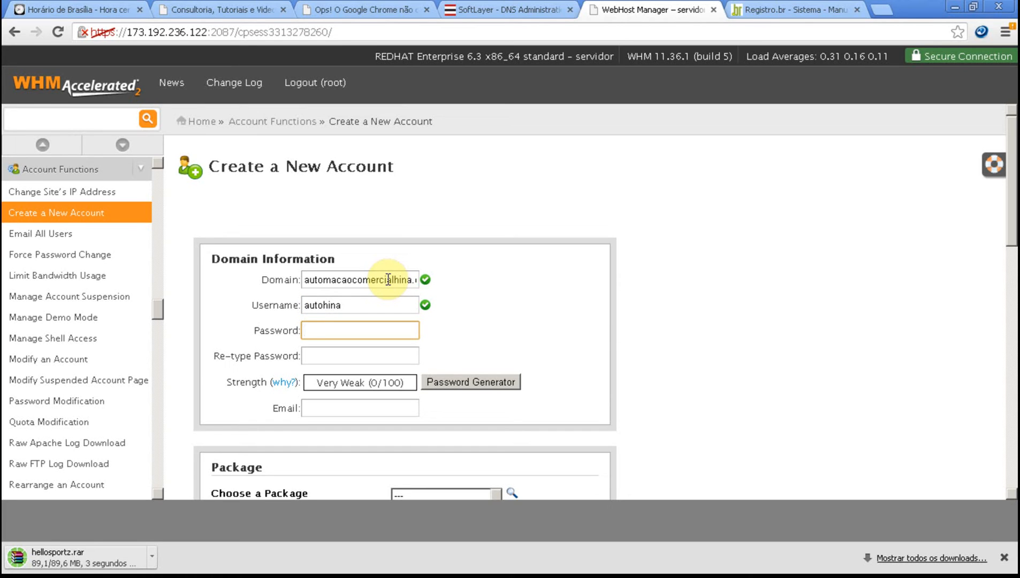
Step: Enter and repeat the new account's password, and fill in the contact e-mail with the suggested address
text(••••)
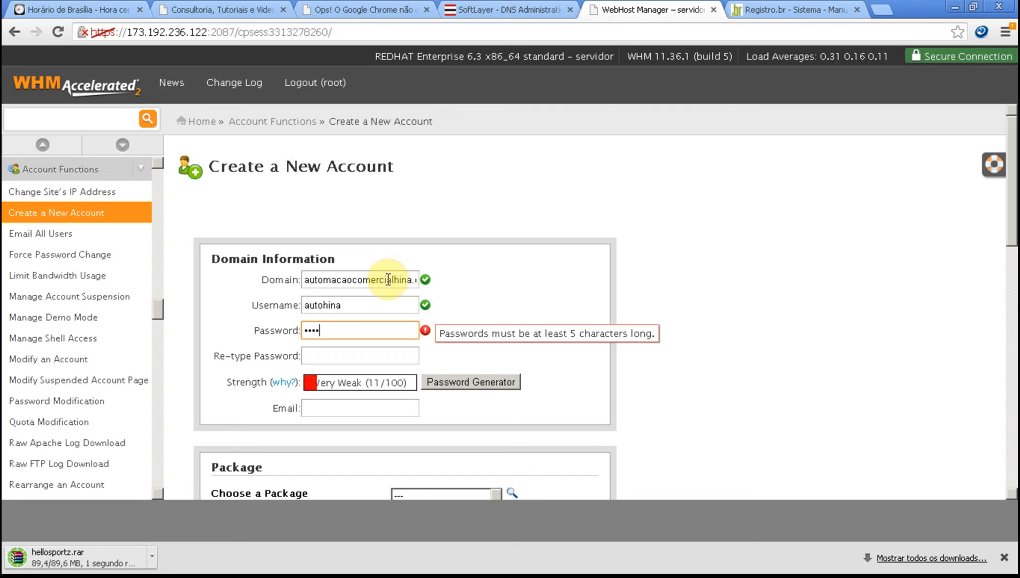
text(••••••)
key(Tab)
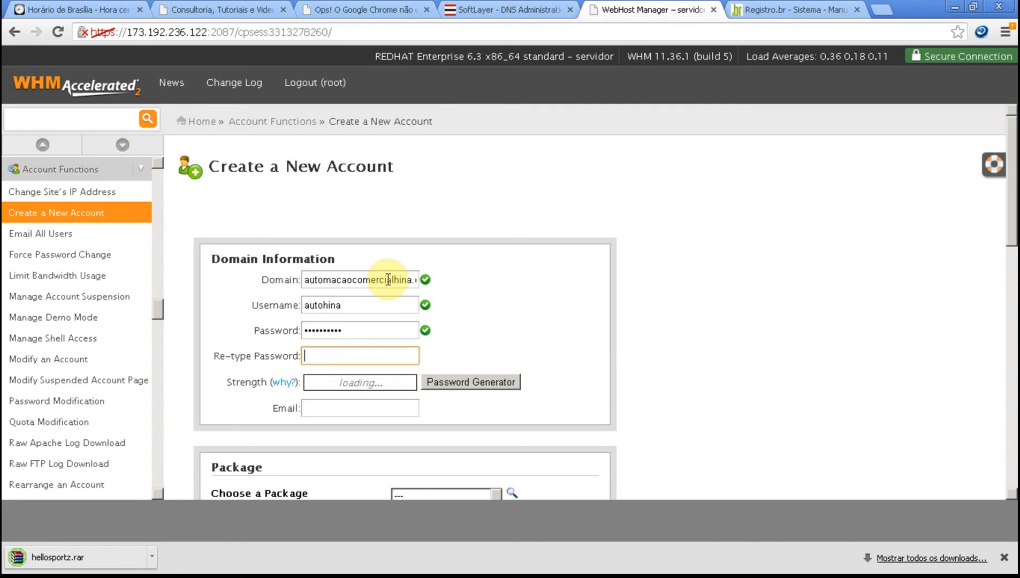
text(••••••••••)
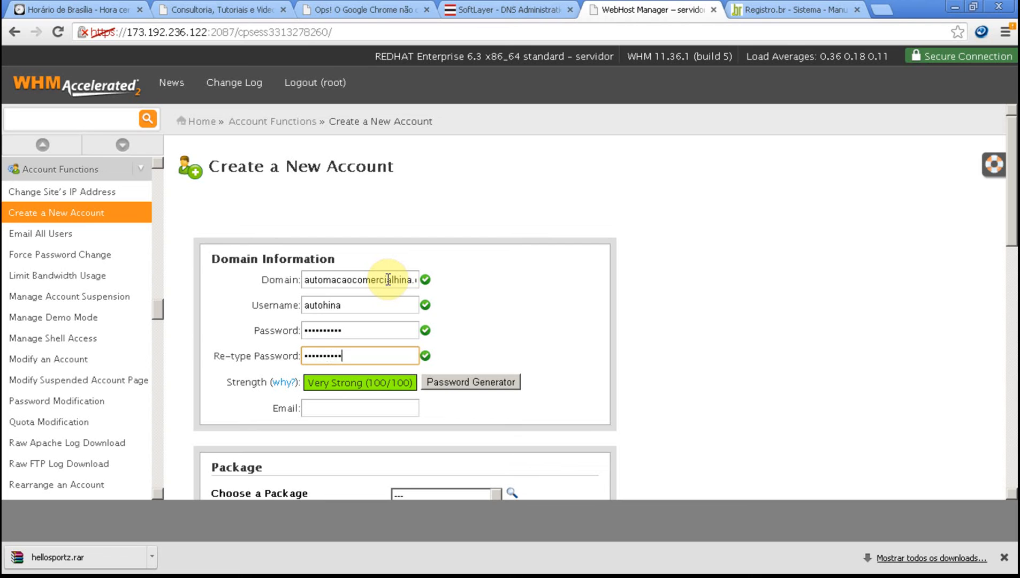
key(Tab)
text(r)
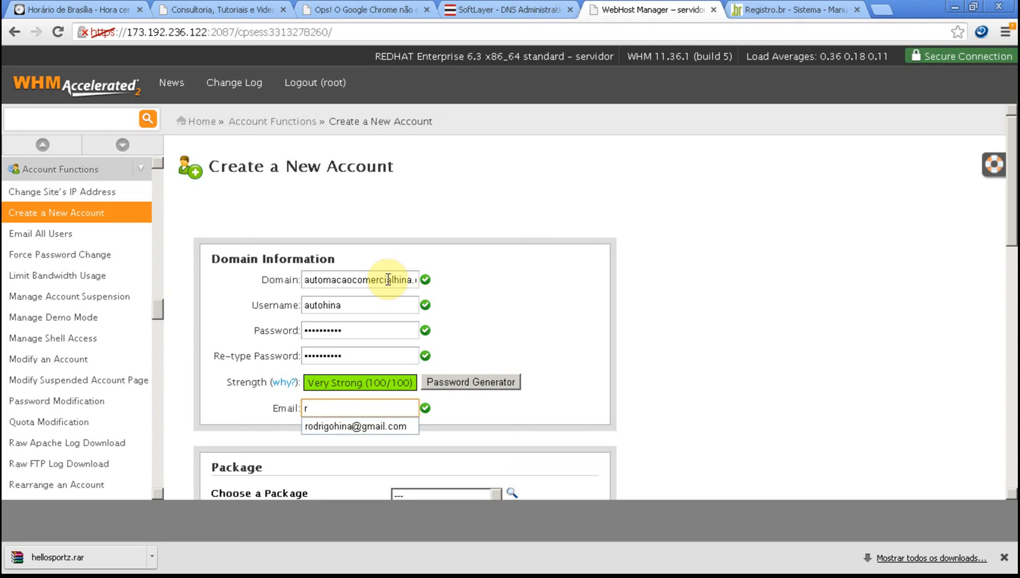
click(405, 429)
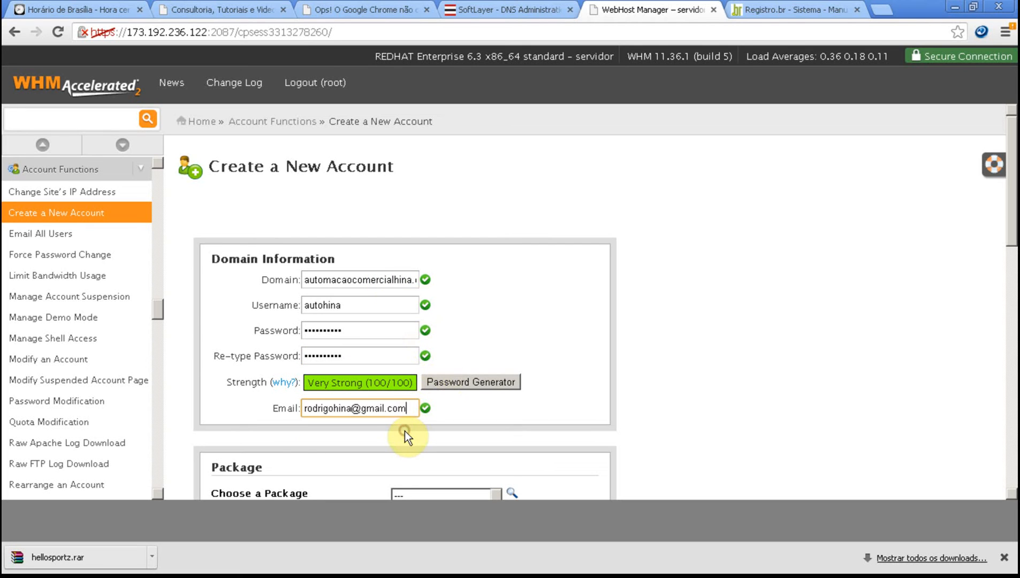
Step: Assign the Default package, create the account and look through its creation log
scroll(405, 432, down, 3)
click(433, 348)
click(413, 368)
scroll(287, 375, down, 7)
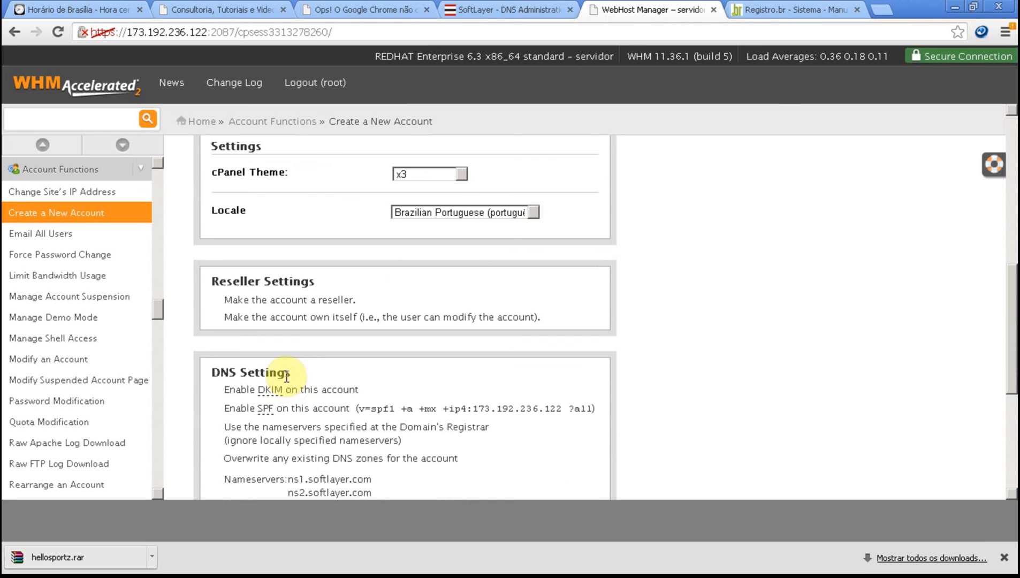
scroll(287, 379, down, 3)
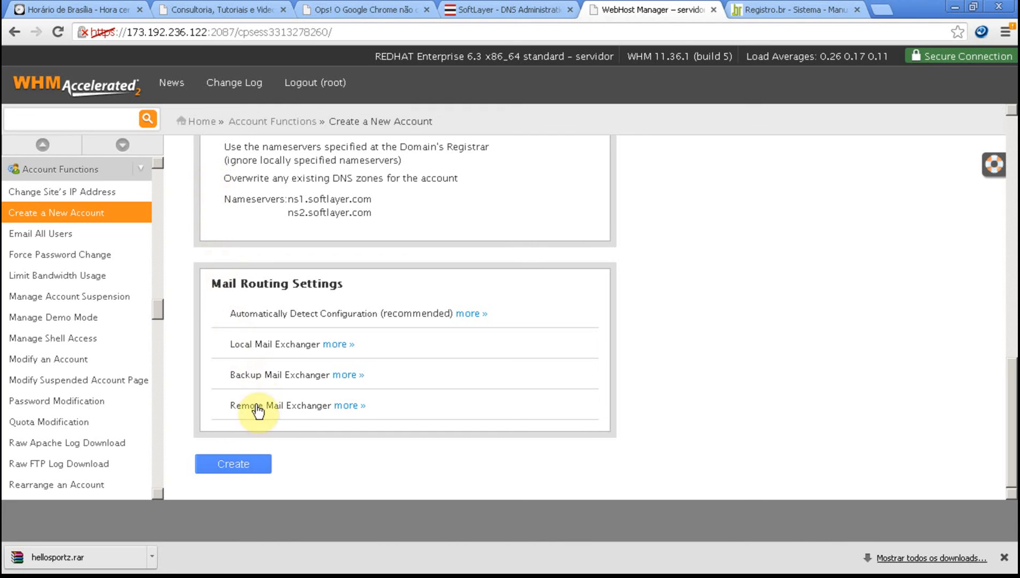
click(244, 463)
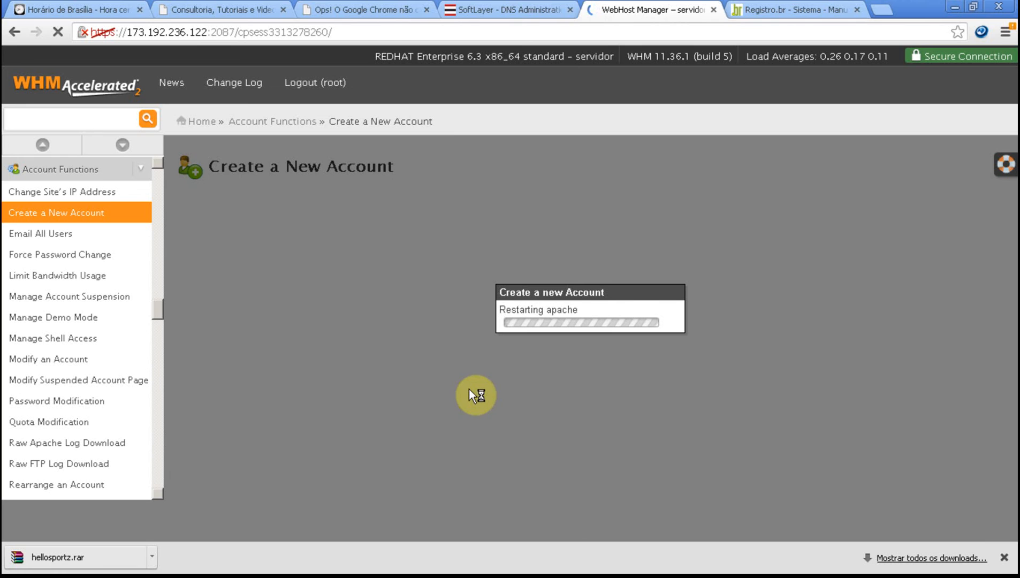
click(1005, 558)
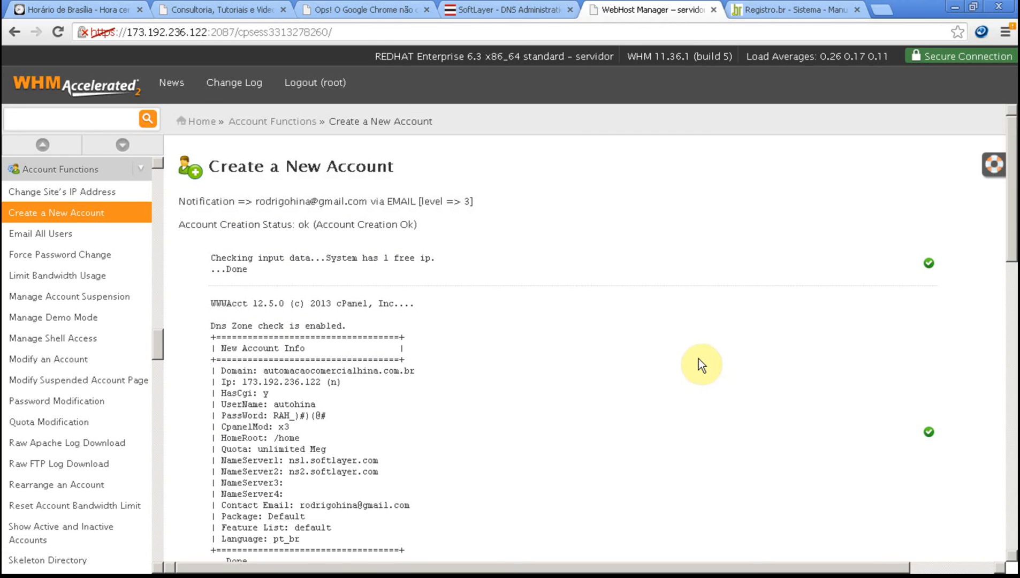
scroll(570, 349, down, 10)
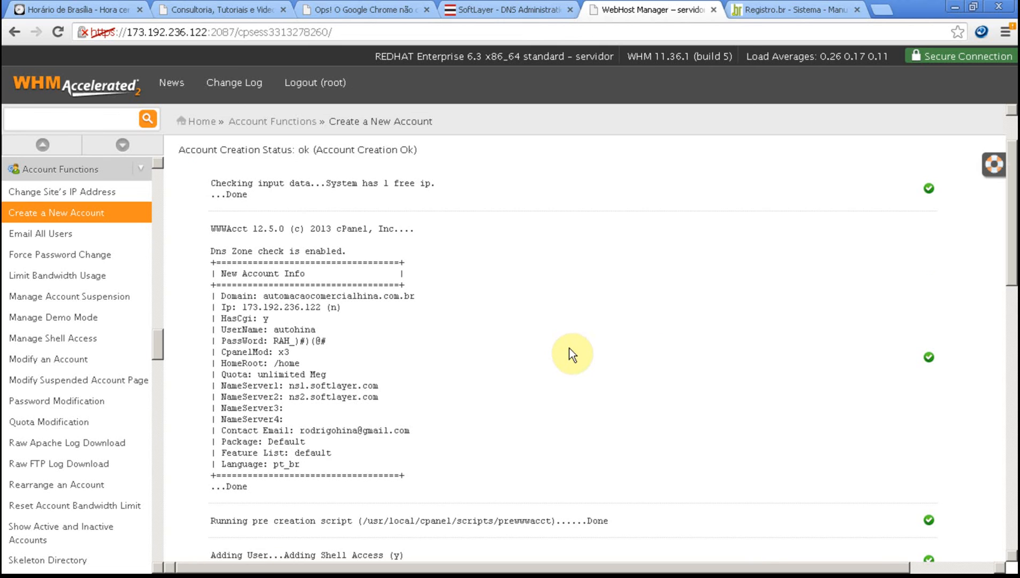
scroll(569, 347, down, 7)
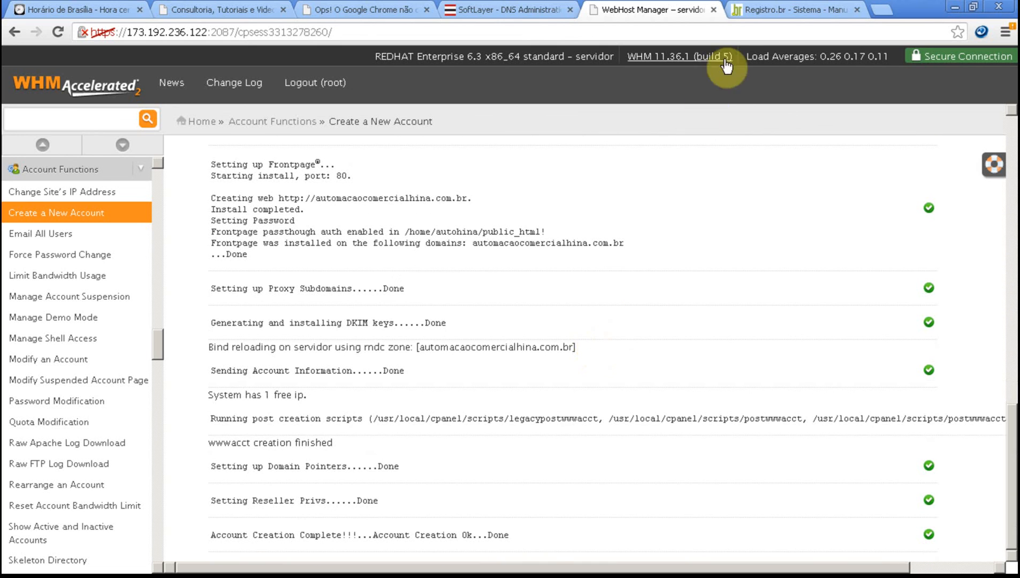
Step: Return to the Registro.br page and save the domain's ns1.softlayer.com and ns2.softlayer.com DNS servers again
click(777, 14)
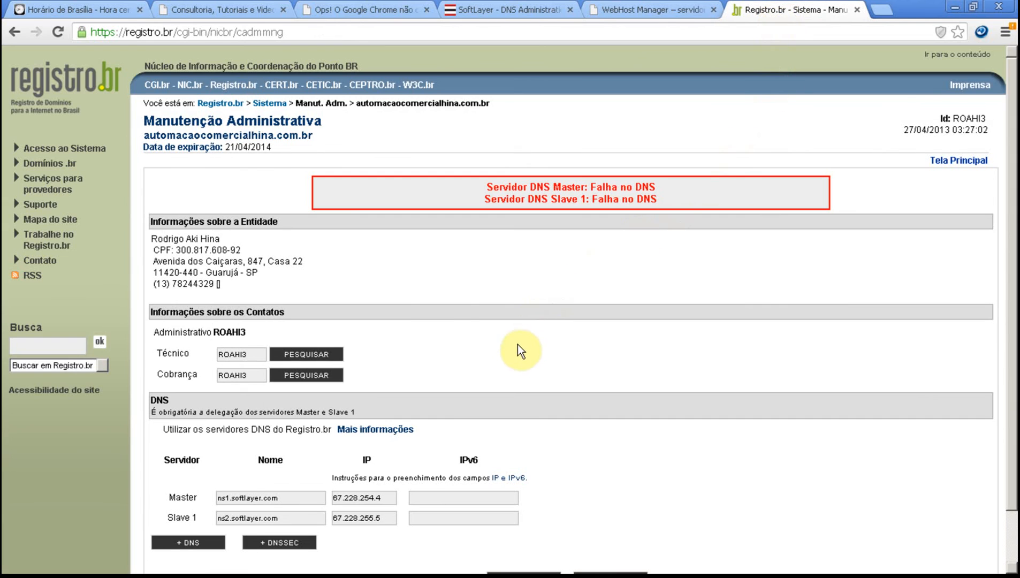
scroll(519, 341, down, 1)
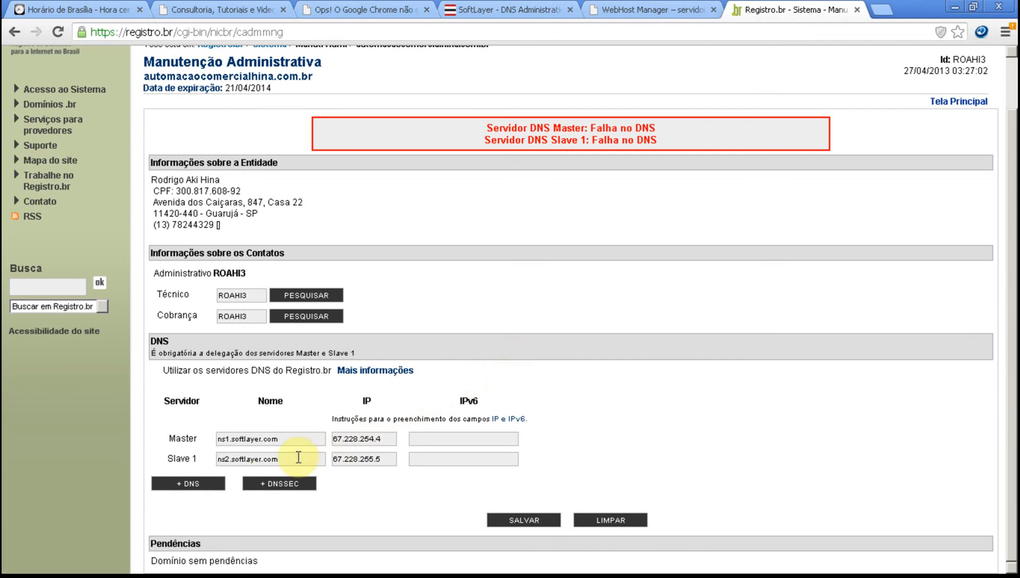
click(535, 522)
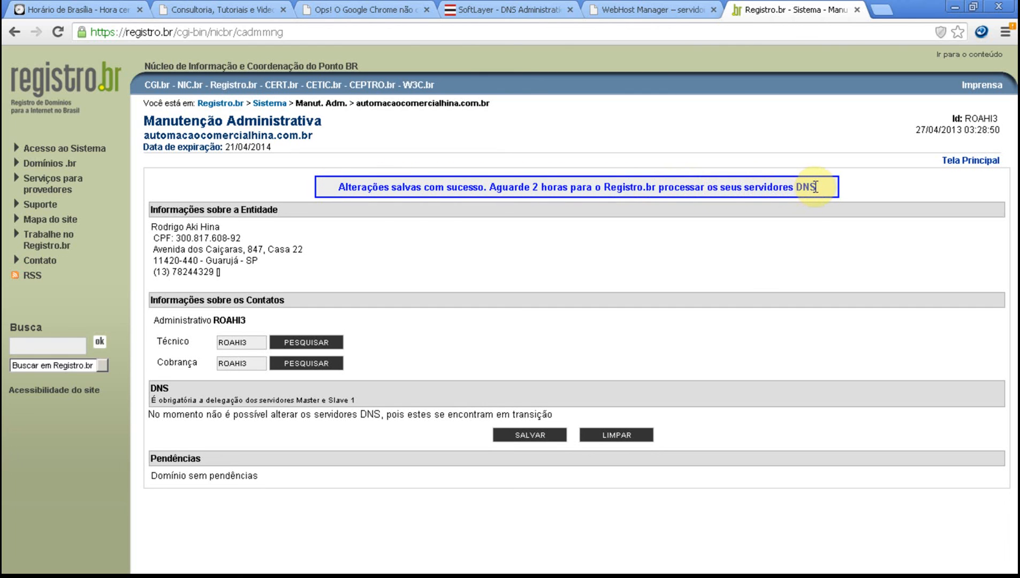
Step: Check the current time on the Horário de Brasília page and reload automacaocomercialhina.com.br to test whether it resolves
click(91, 11)
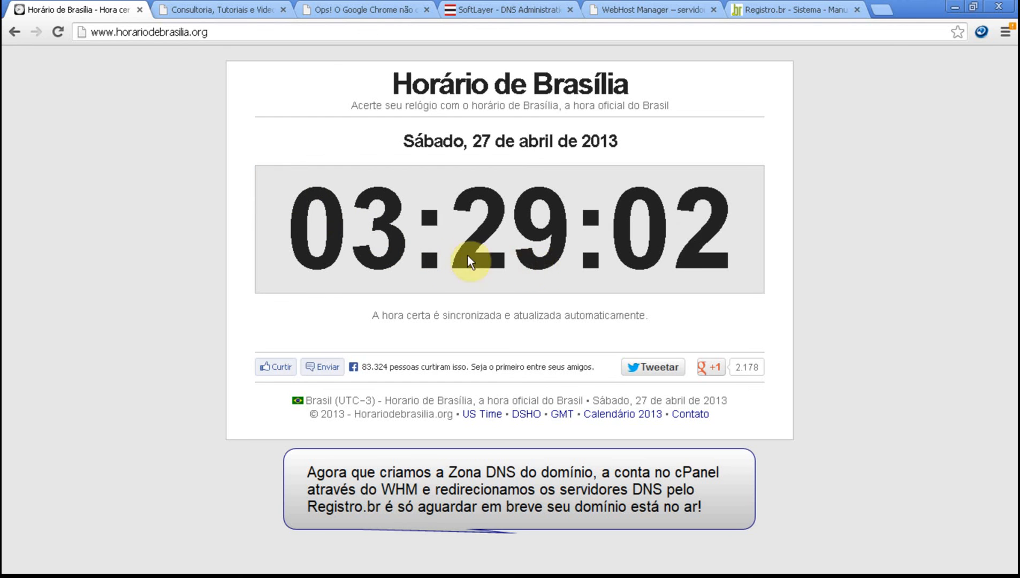
click(379, 10)
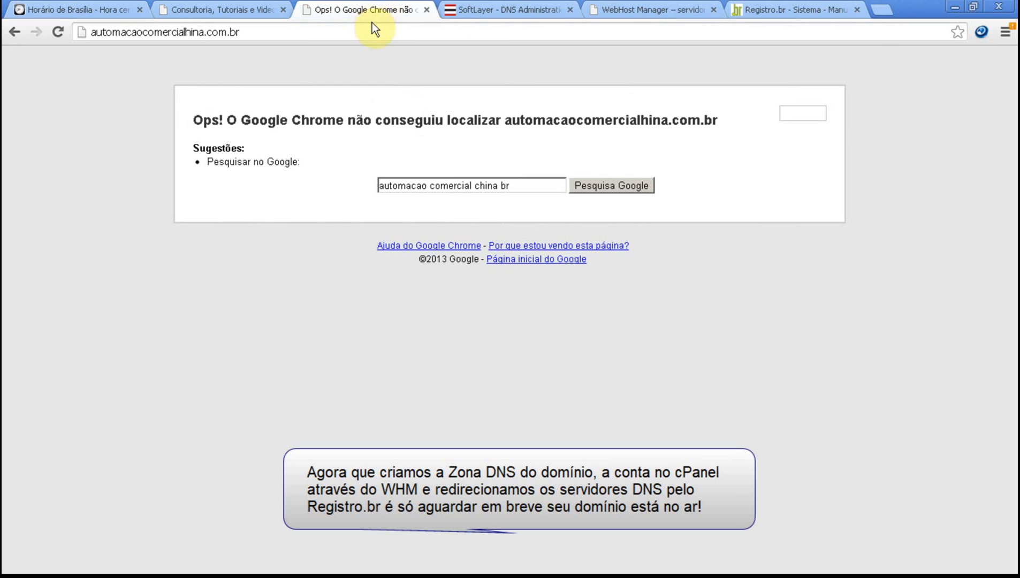
click(374, 32)
click(377, 32)
key(Return)
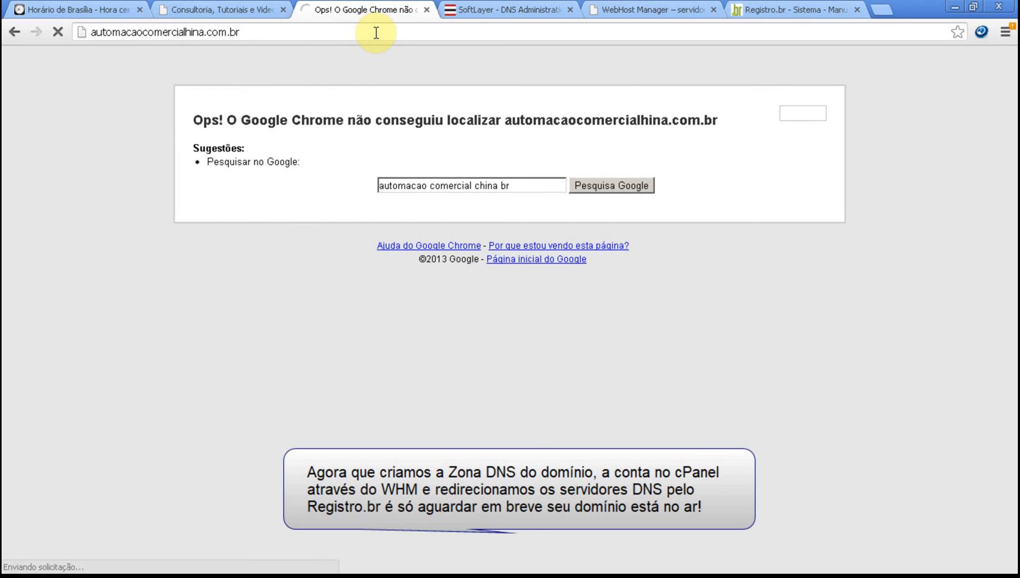